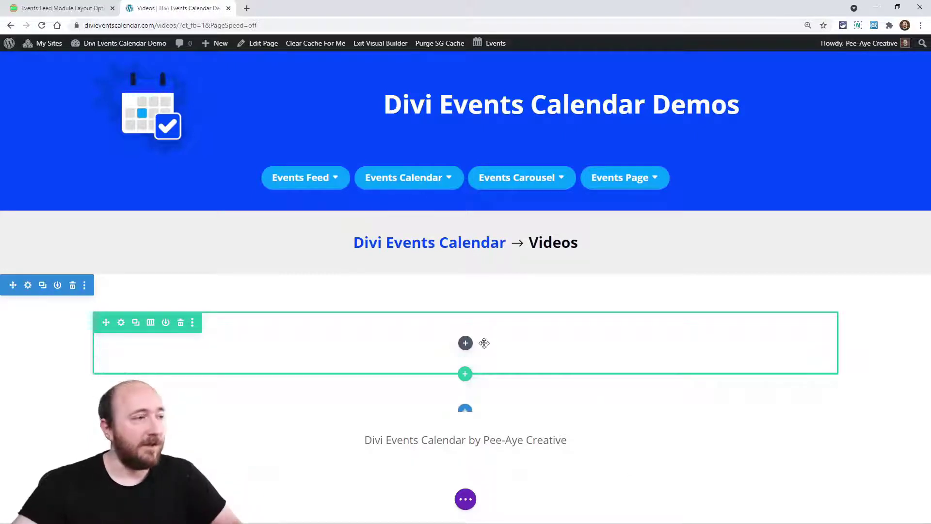
Insert an Events Feed module into the empty row and save it with its default settings.
{"action": "left_click", "coordinate": [465, 343]}
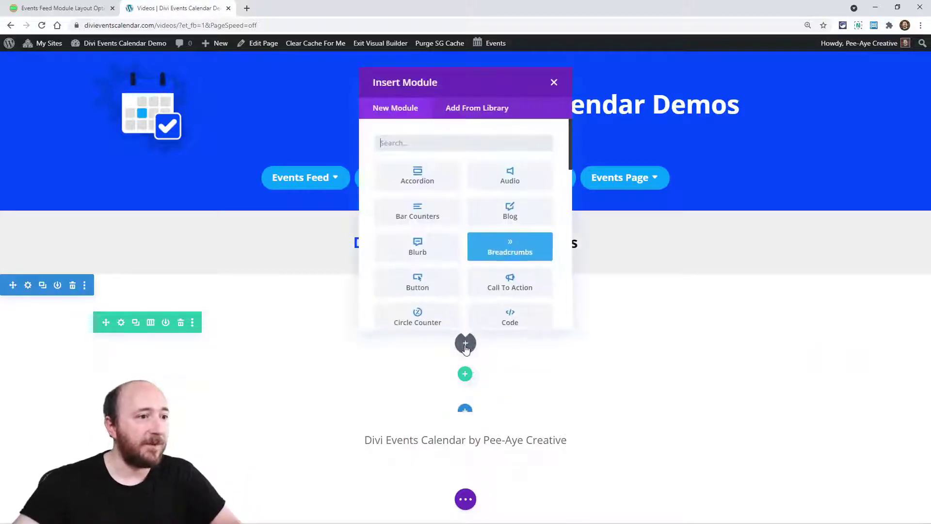
{"action": "type", "text": "even"}
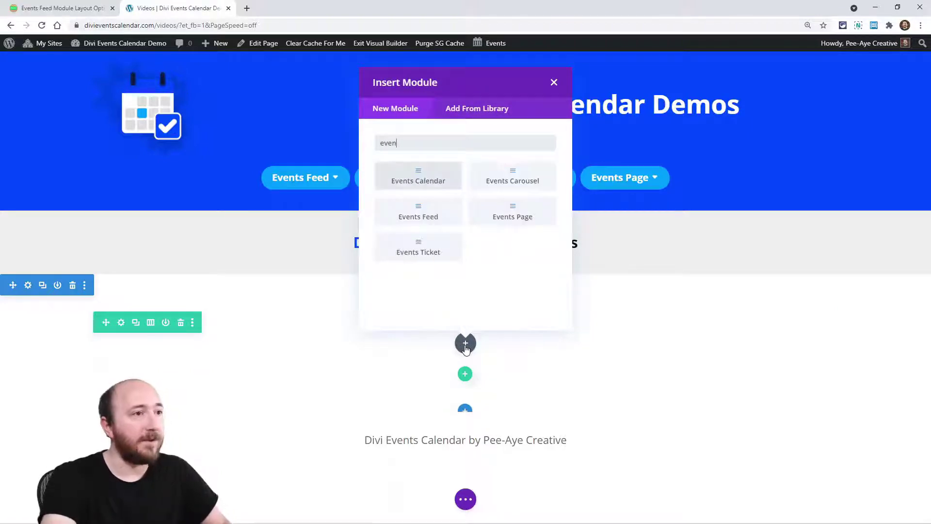
{"action": "type", "text": "t"}
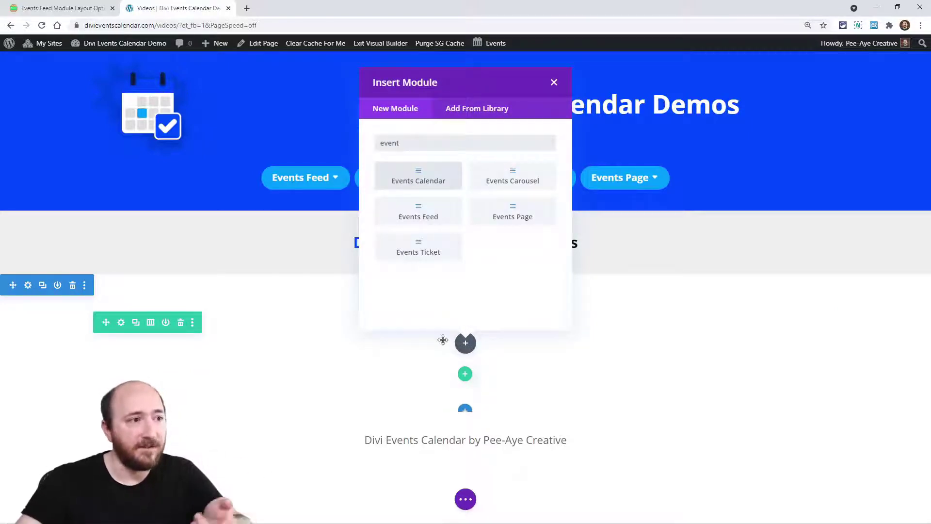
{"action": "left_click", "coordinate": [421, 215]}
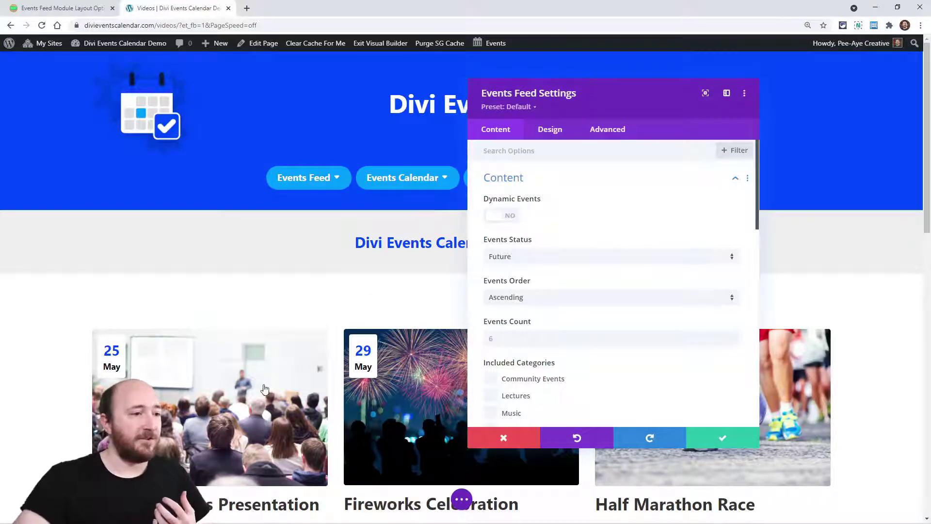
{"action": "scroll", "coordinate": [263, 391], "scroll_direction": "down", "scroll_amount": 10}
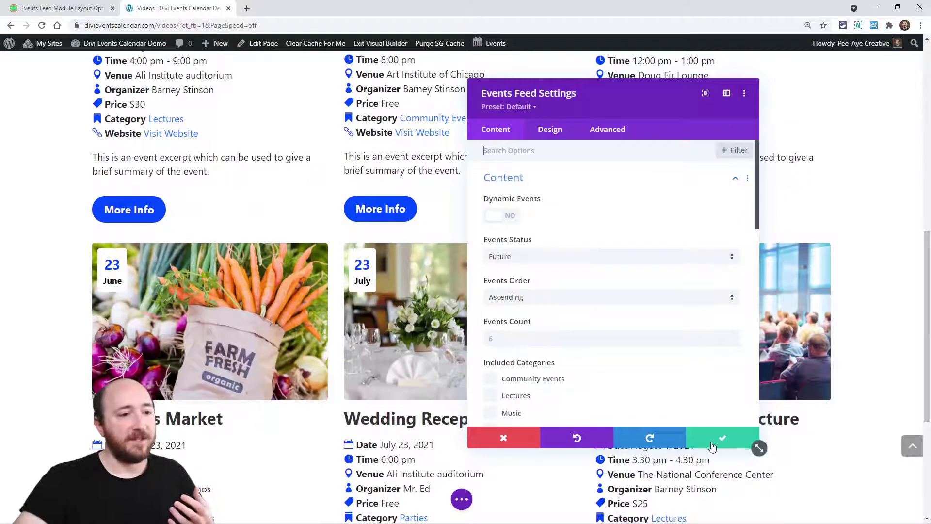
{"action": "left_click", "coordinate": [753, 440]}
Look over the inserted events feed and open its layout design settings to view the available layout types.
{"action": "scroll", "coordinate": [346, 417], "scroll_direction": "up", "scroll_amount": 5}
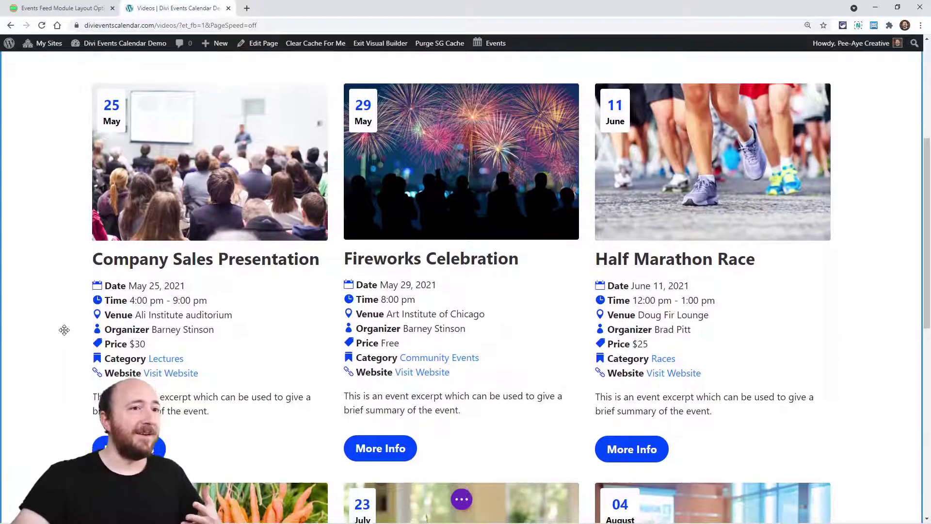
{"action": "scroll", "coordinate": [63, 331], "scroll_direction": "down", "scroll_amount": 4}
{"action": "scroll", "coordinate": [64, 333], "scroll_direction": "down", "scroll_amount": 5}
{"action": "scroll", "coordinate": [64, 332], "scroll_direction": "up", "scroll_amount": 8}
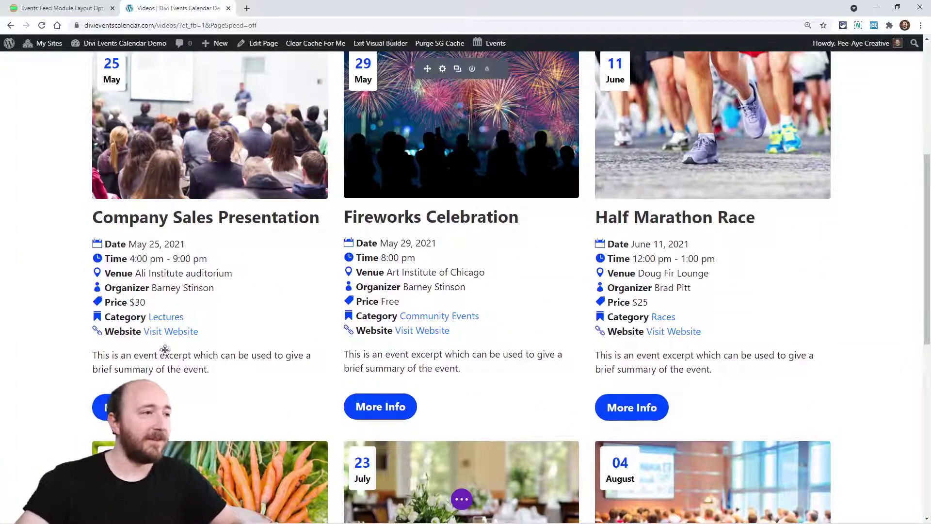
{"action": "scroll", "coordinate": [194, 354], "scroll_direction": "up", "scroll_amount": 2}
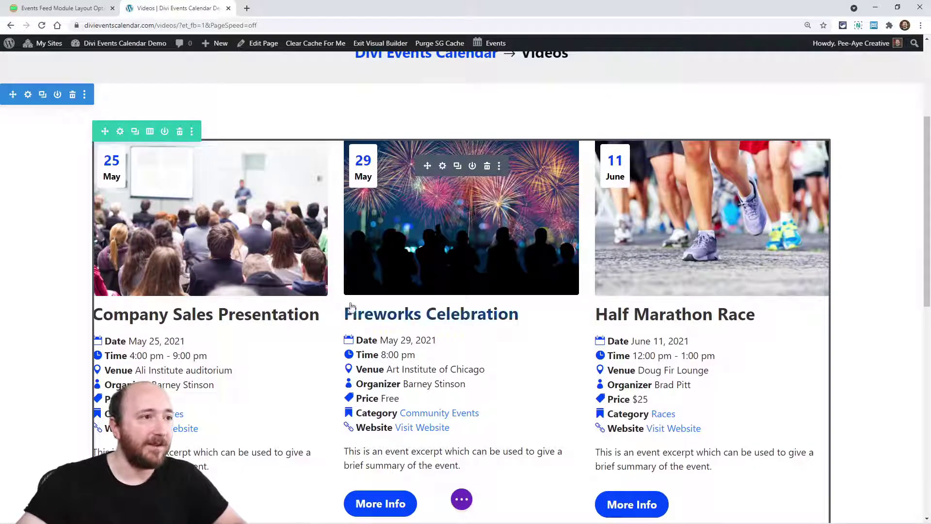
{"action": "left_click", "coordinate": [441, 167]}
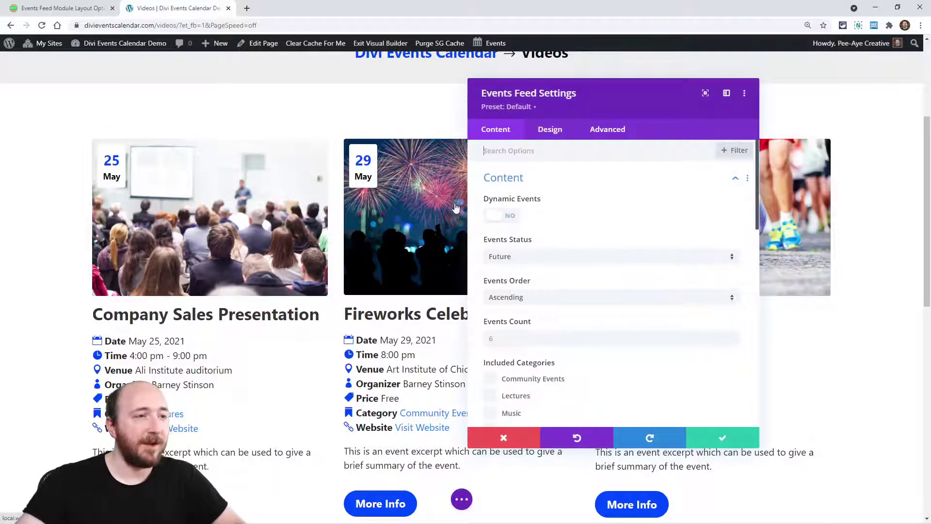
{"action": "left_click", "coordinate": [514, 182]}
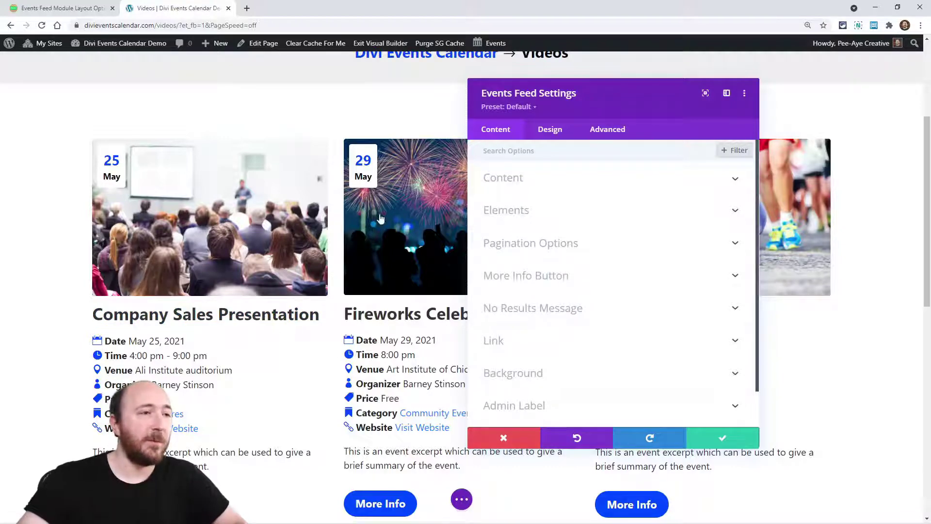
{"action": "left_click", "coordinate": [548, 132]}
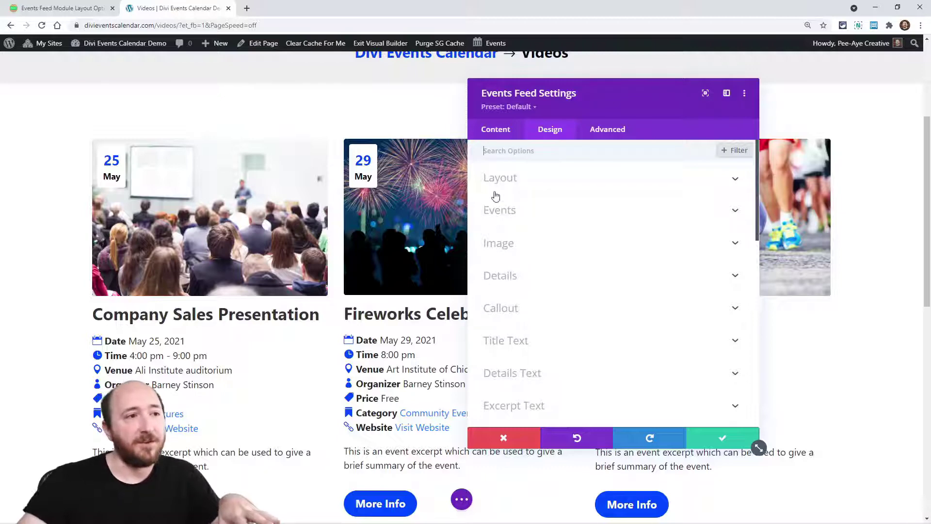
{"action": "left_click", "coordinate": [531, 187]}
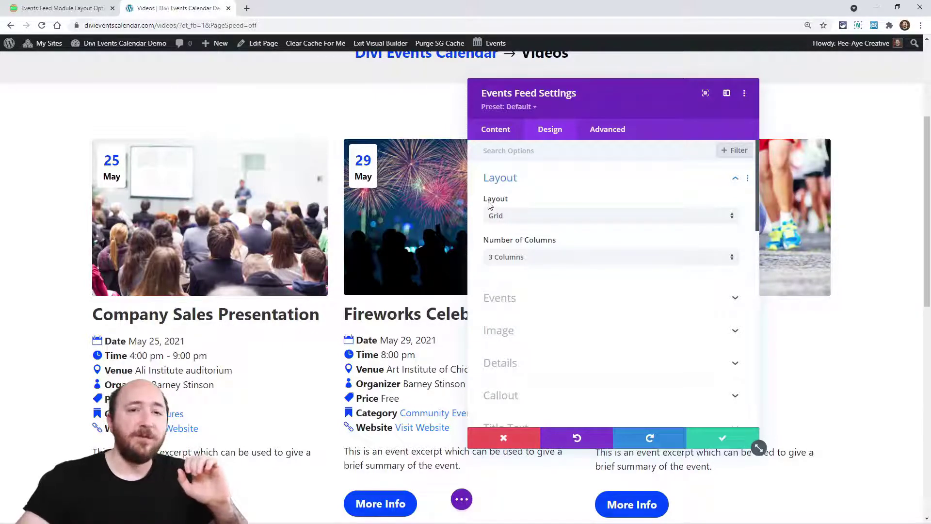
{"action": "left_click", "coordinate": [505, 218]}
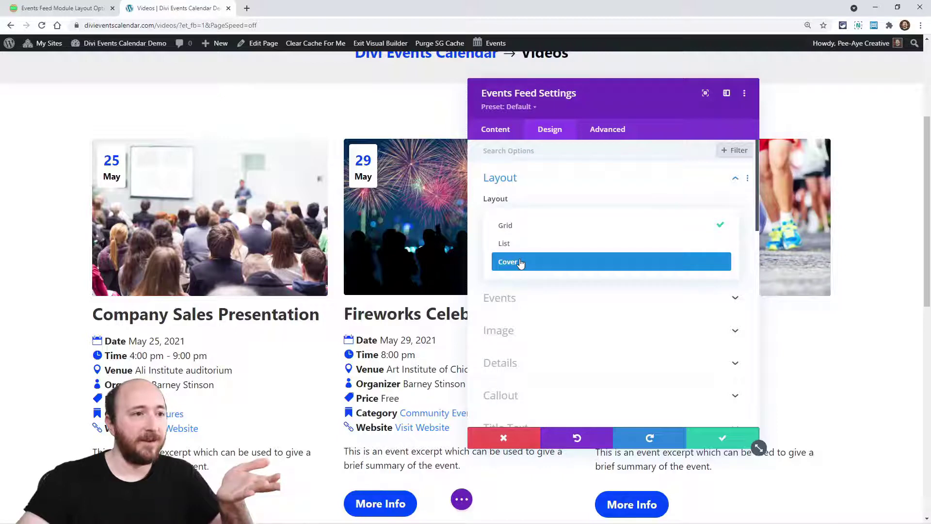
{"action": "left_click", "coordinate": [547, 192]}
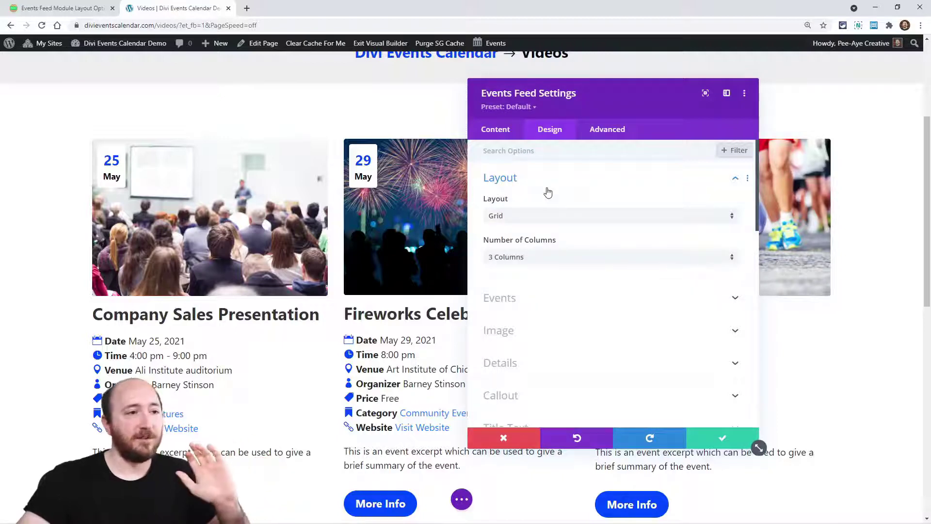
Try the events grid with 2, 4 and 1 columns, and return it to 3 Columns.
{"action": "left_click", "coordinate": [503, 261]}
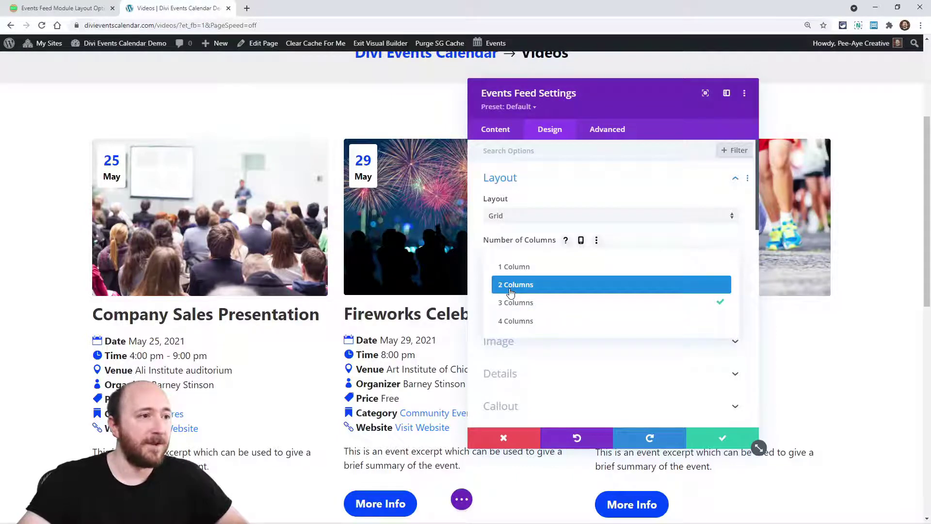
{"action": "left_click", "coordinate": [511, 286]}
{"action": "left_click_drag", "start_coordinate": [632, 104], "coordinate": [538, 79]}
{"action": "left_click", "coordinate": [445, 237]}
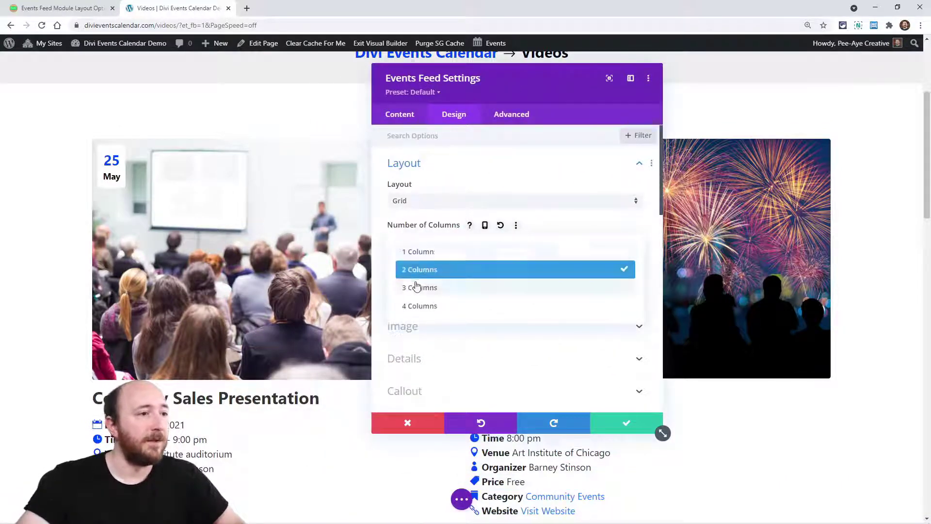
{"action": "left_click", "coordinate": [414, 306]}
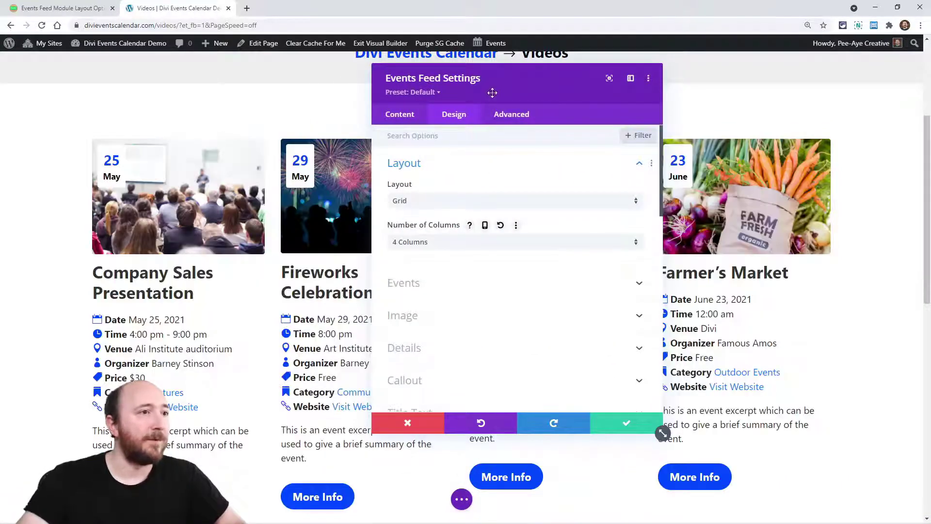
{"action": "left_click", "coordinate": [433, 245]}
{"action": "left_click", "coordinate": [419, 252]}
{"action": "left_click", "coordinate": [418, 244]}
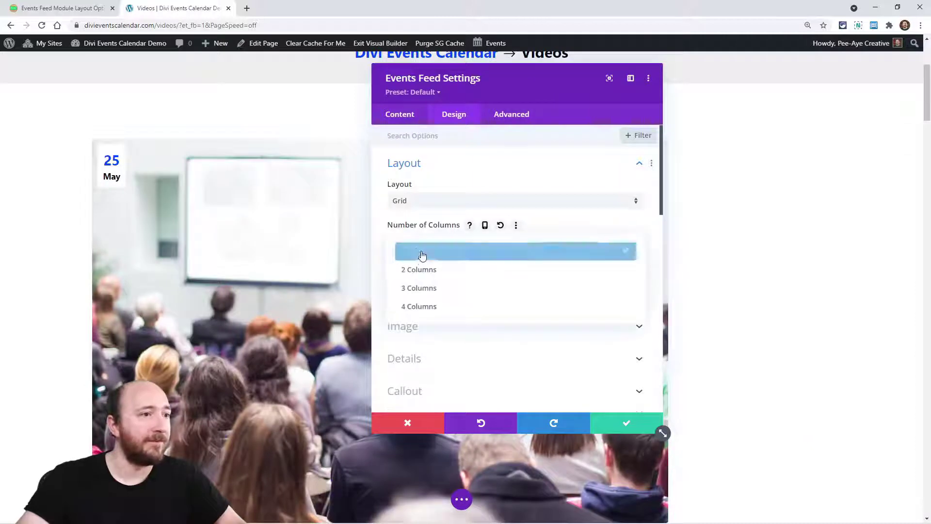
{"action": "left_click", "coordinate": [415, 287]}
Enable responsive values for the number of columns and set desktop to 4 Columns.
{"action": "left_click", "coordinate": [485, 226]}
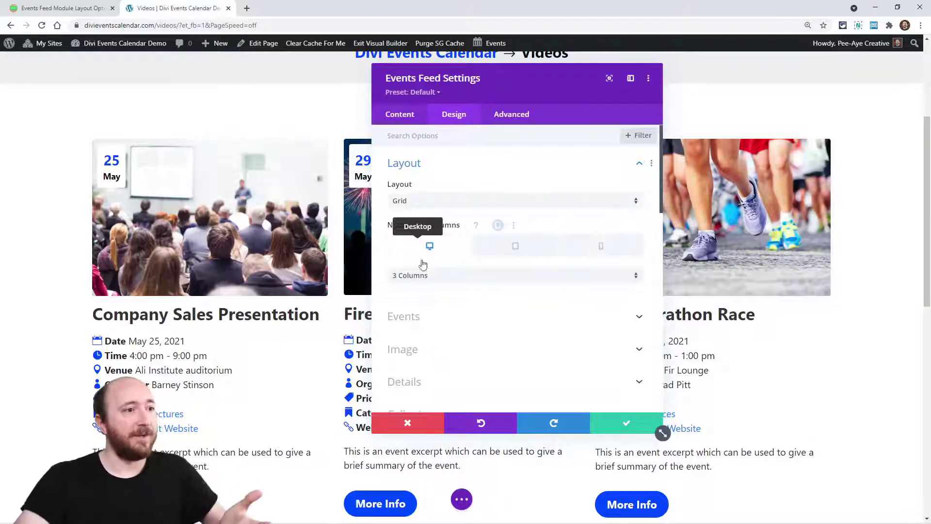
{"action": "left_click", "coordinate": [406, 276]}
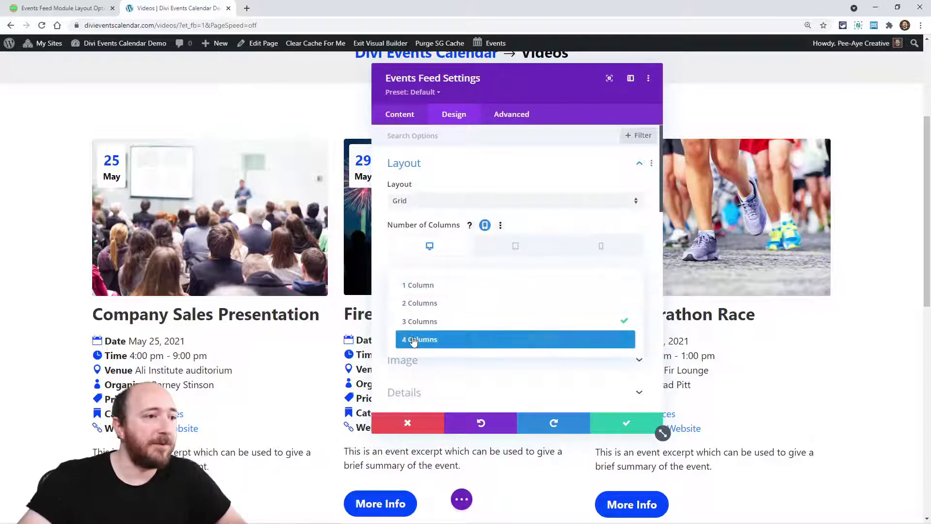
{"action": "left_click", "coordinate": [419, 339]}
Try 3 Columns and 1 Column for the tablet layout, and preview the phone layout.
{"action": "left_click", "coordinate": [515, 248]}
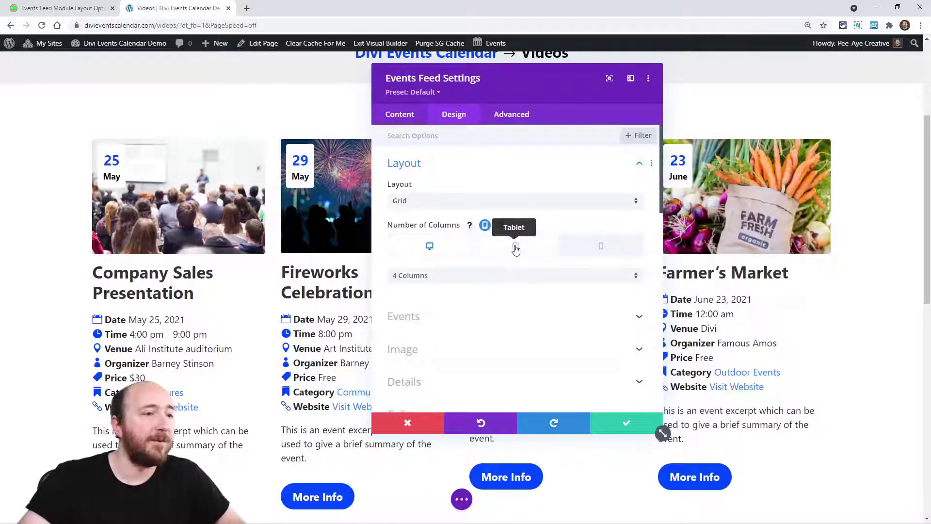
{"action": "left_click", "coordinate": [454, 276]}
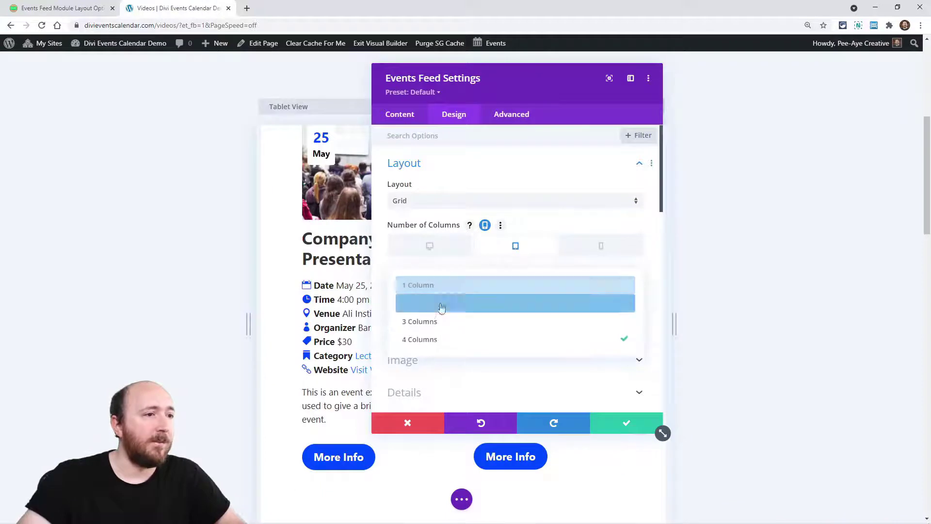
{"action": "left_click", "coordinate": [422, 323]}
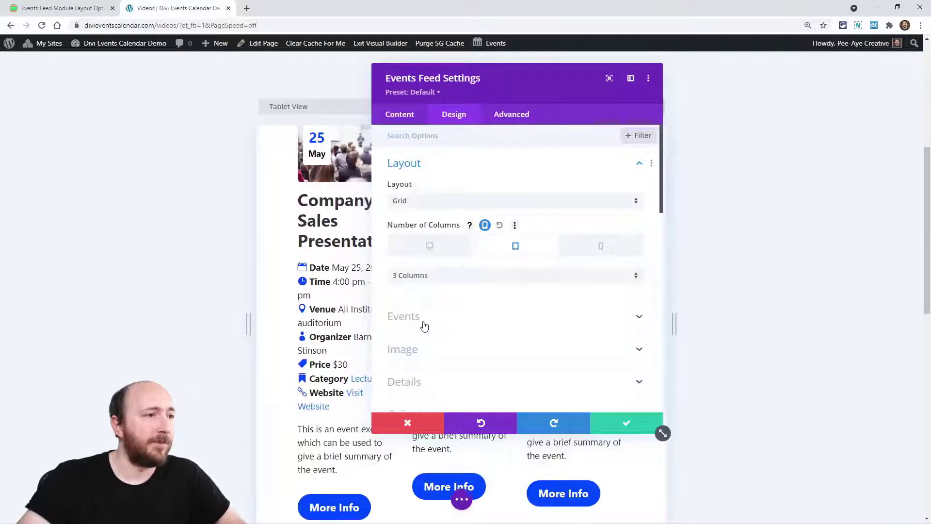
{"action": "left_click", "coordinate": [421, 282]}
{"action": "left_click", "coordinate": [420, 285]}
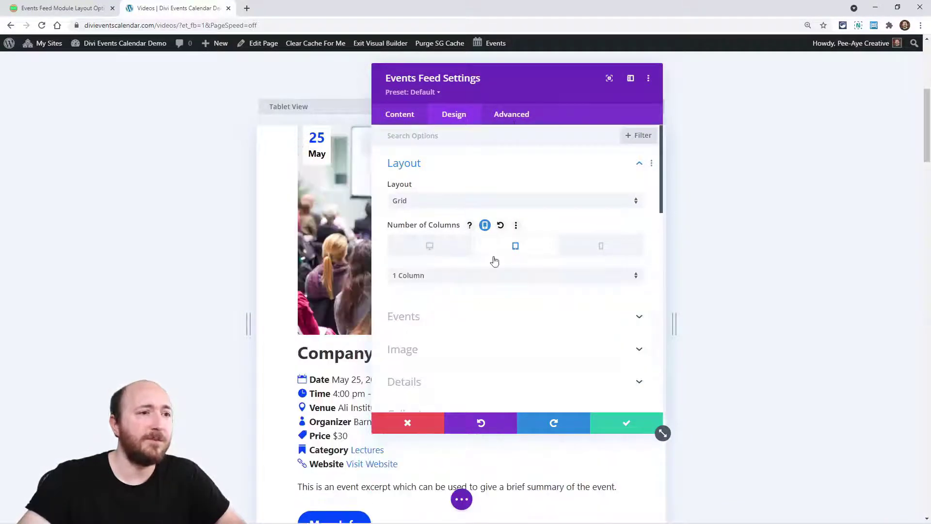
{"action": "left_click_drag", "start_coordinate": [521, 86], "coordinate": [756, 118]}
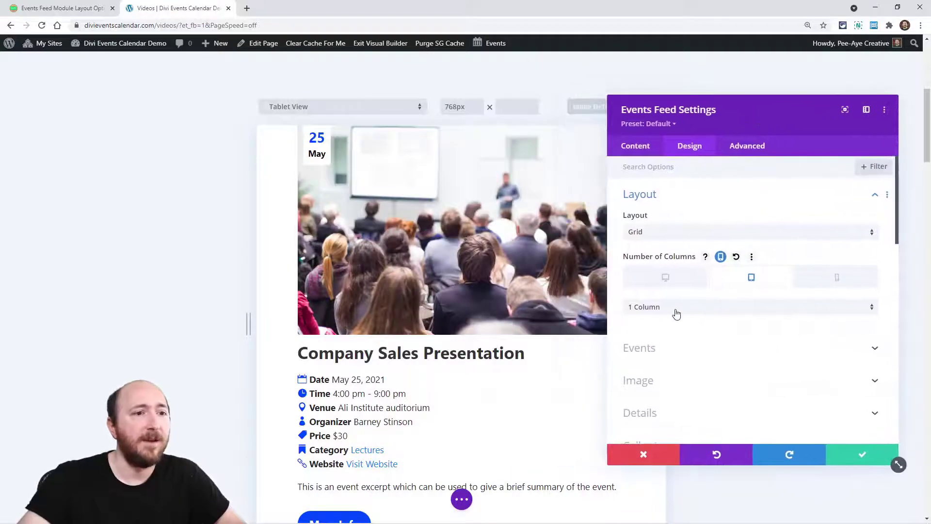
{"action": "left_click", "coordinate": [815, 285]}
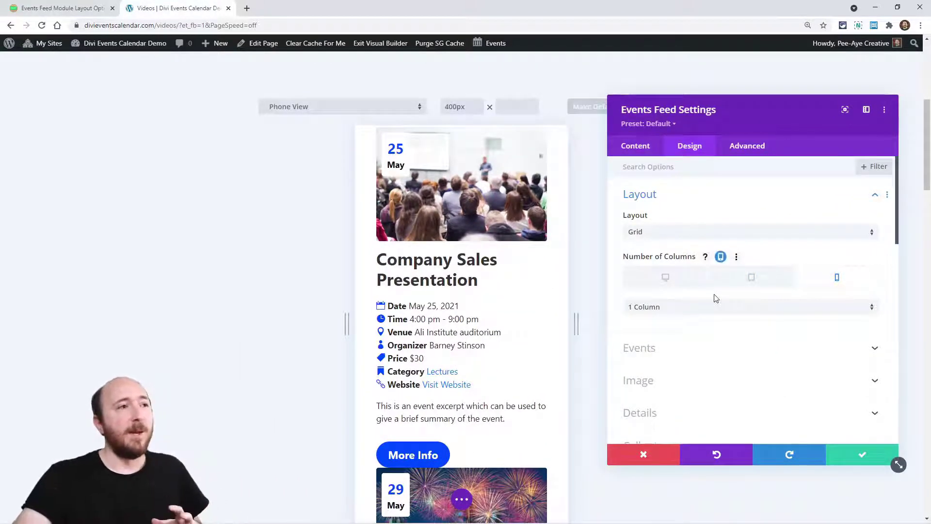
Turn off the responsive column values, reset the number of columns to its default and leave the phone preview.
{"action": "left_click", "coordinate": [720, 257]}
{"action": "left_click", "coordinate": [736, 256]}
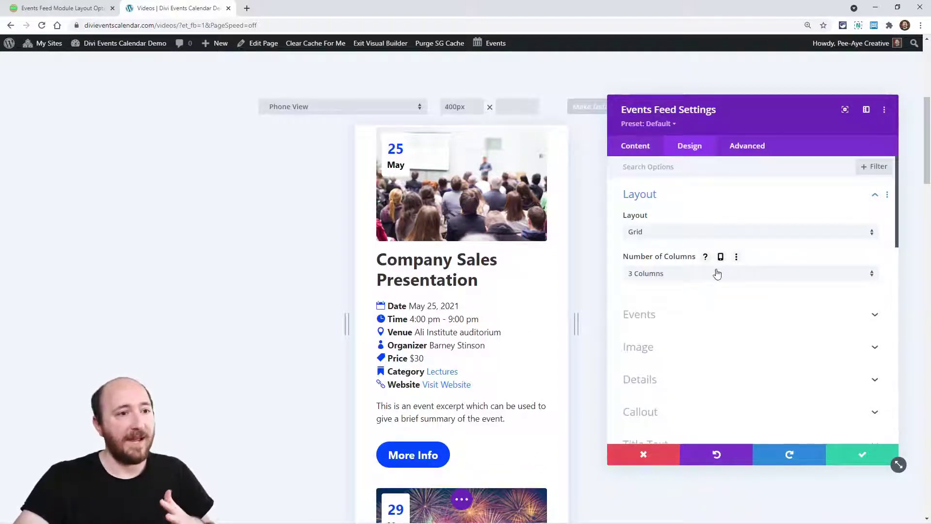
{"action": "left_click", "coordinate": [461, 499]}
{"action": "left_click", "coordinate": [489, 107]}
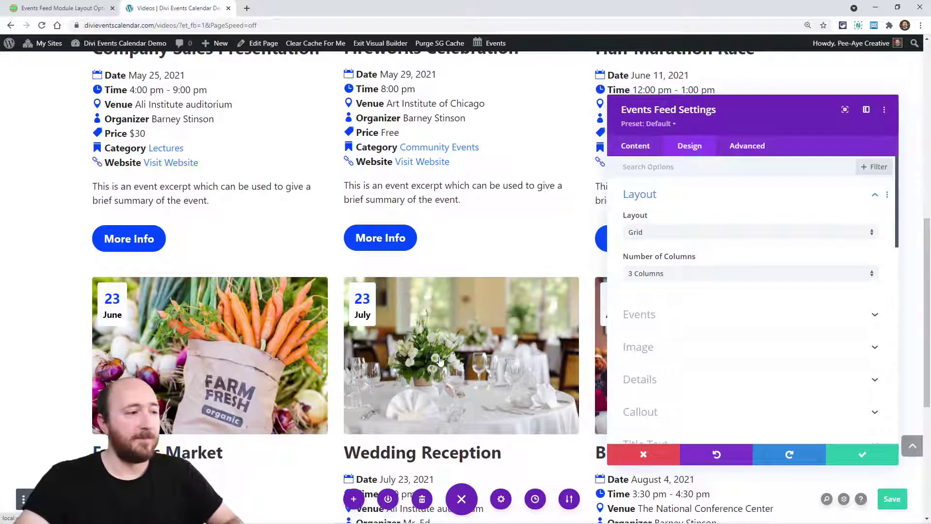
{"action": "key", "text": "ctrl+shift+t"}
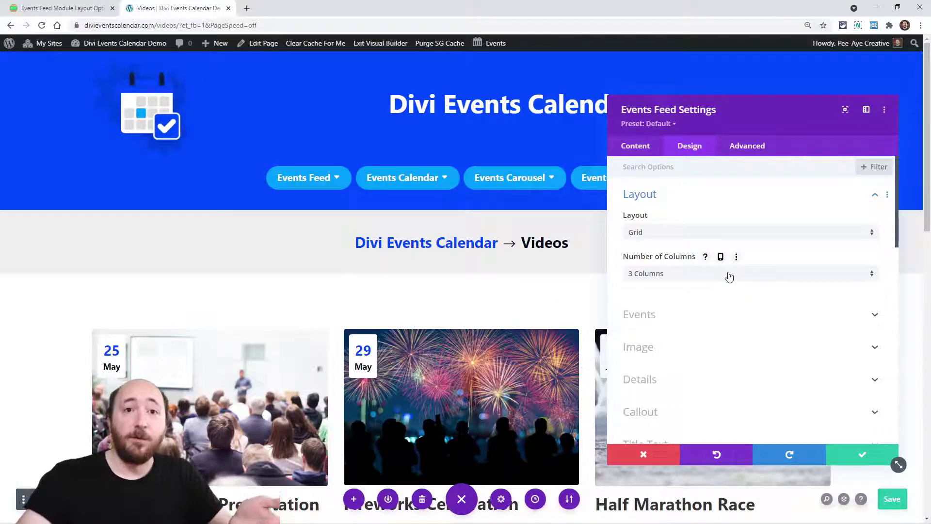
Enable responsive values for the number of columns and set the tablet layout to 2 Columns.
{"action": "left_click", "coordinate": [724, 258]}
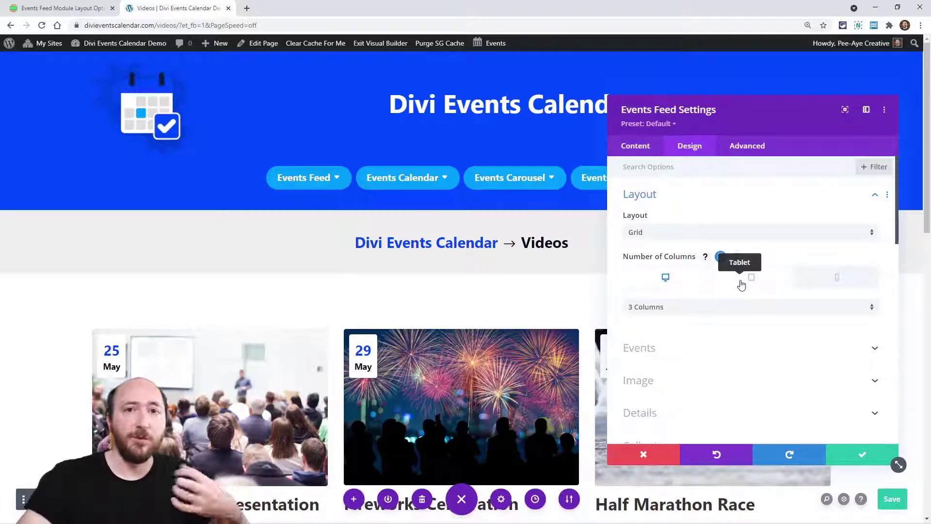
{"action": "left_click", "coordinate": [741, 280]}
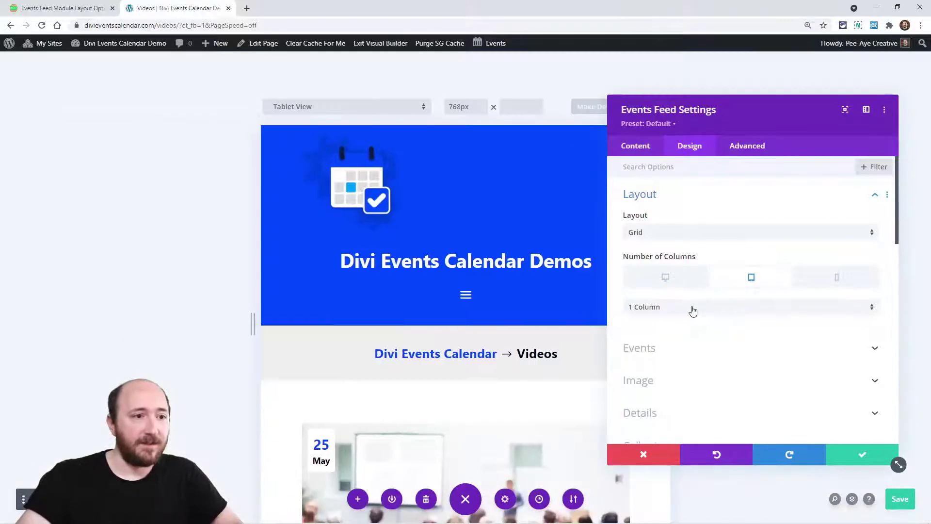
{"action": "scroll", "coordinate": [433, 309], "scroll_direction": "down", "scroll_amount": 3}
{"action": "left_click", "coordinate": [645, 306]}
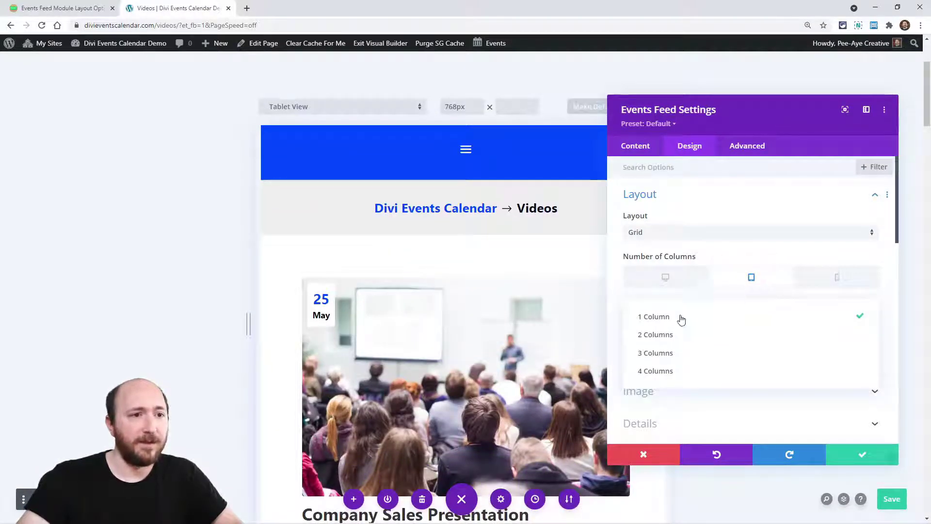
{"action": "left_click", "coordinate": [654, 334]}
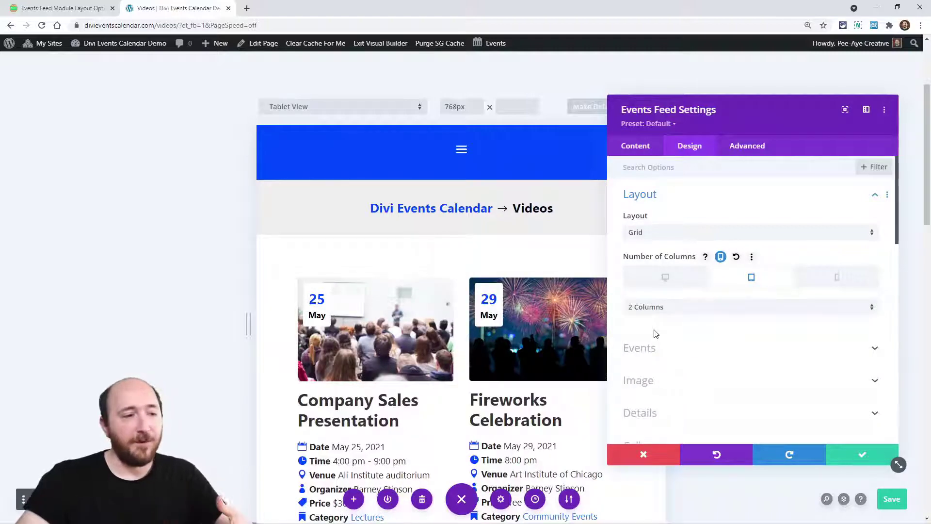
Preview the phone layout, and try 1 Column for the tablet layout and 4 Columns for the desktop layout.
{"action": "left_click", "coordinate": [832, 281]}
{"action": "left_click", "coordinate": [742, 278]}
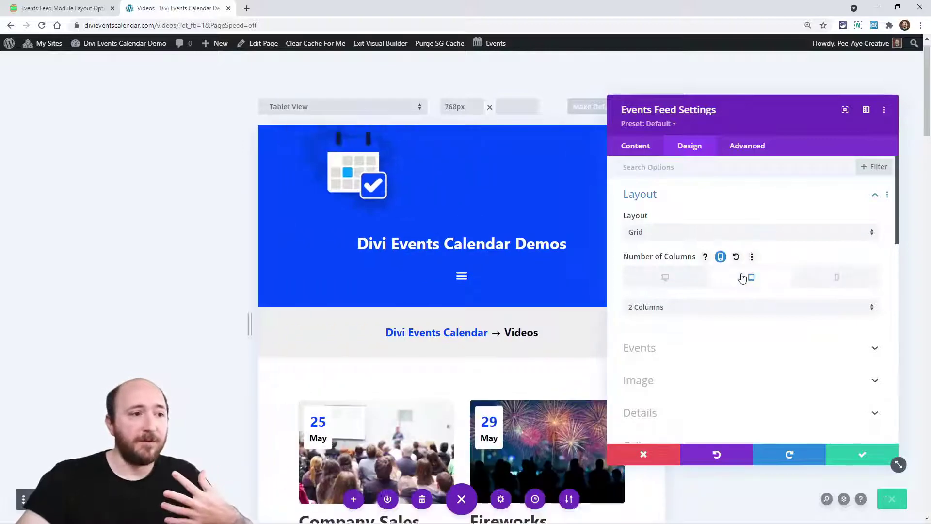
{"action": "left_click", "coordinate": [689, 311]}
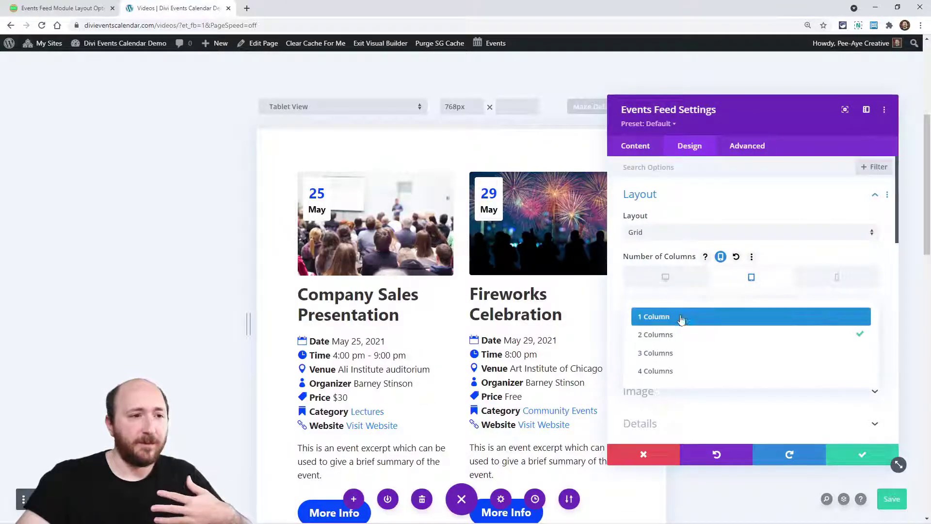
{"action": "left_click", "coordinate": [658, 320]}
{"action": "left_click", "coordinate": [674, 278]}
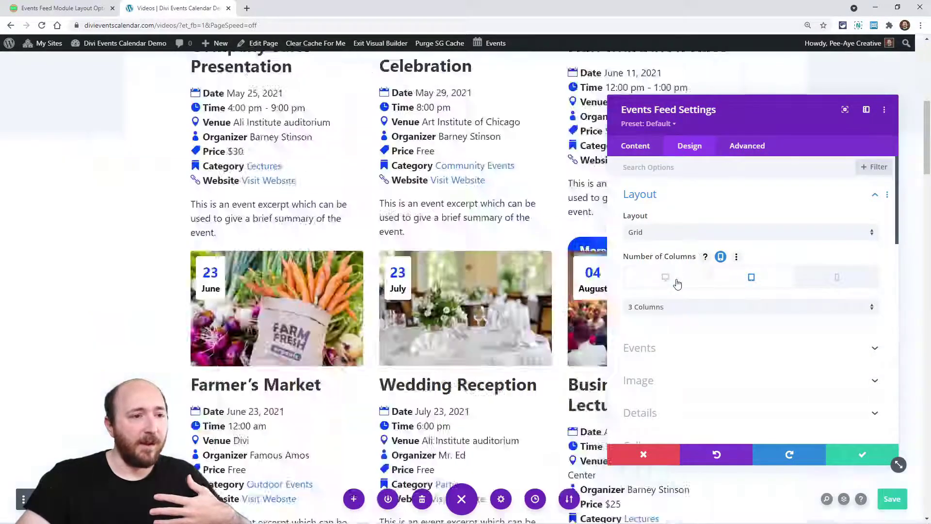
{"action": "left_click", "coordinate": [673, 310]}
{"action": "left_click", "coordinate": [653, 373]}
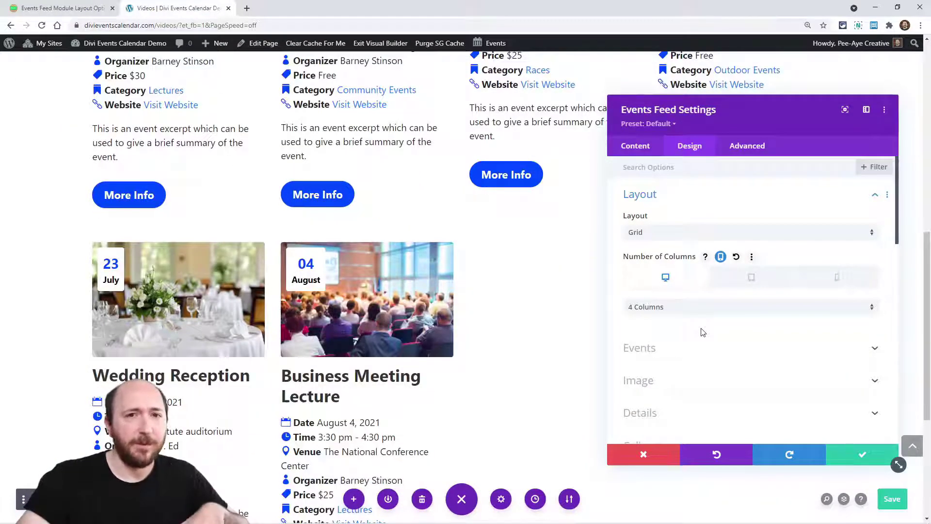
Turn off the responsive values for the number of columns and review the event grid.
{"action": "left_click", "coordinate": [721, 257]}
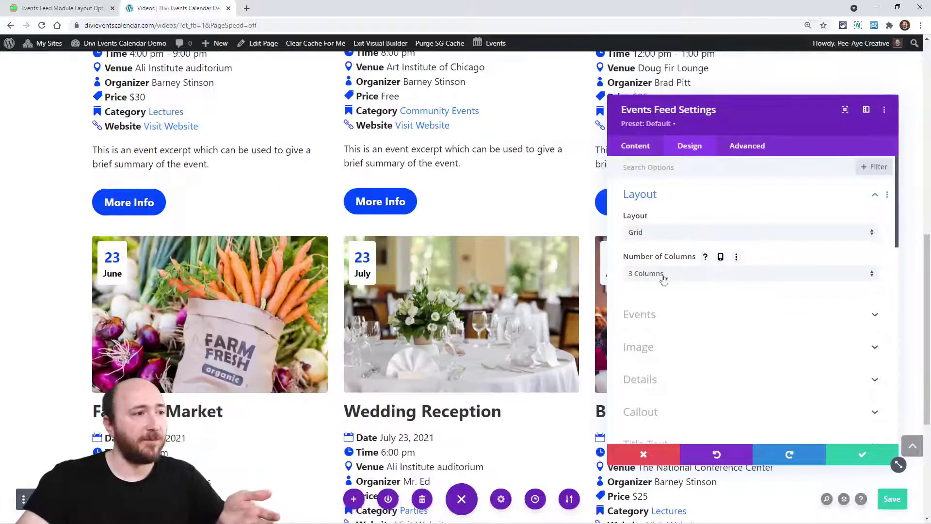
{"action": "scroll", "coordinate": [470, 259], "scroll_direction": "up", "scroll_amount": 5}
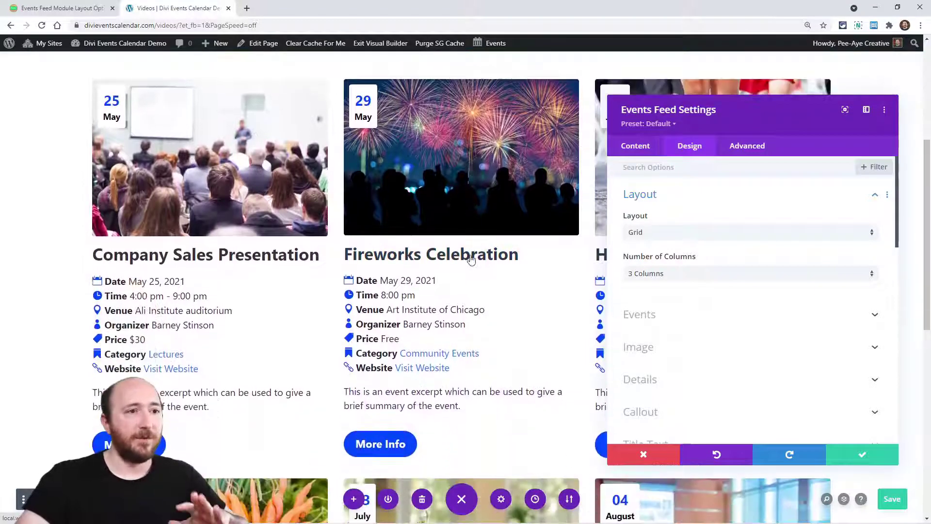
{"action": "scroll", "coordinate": [477, 213], "scroll_direction": "up", "scroll_amount": 1}
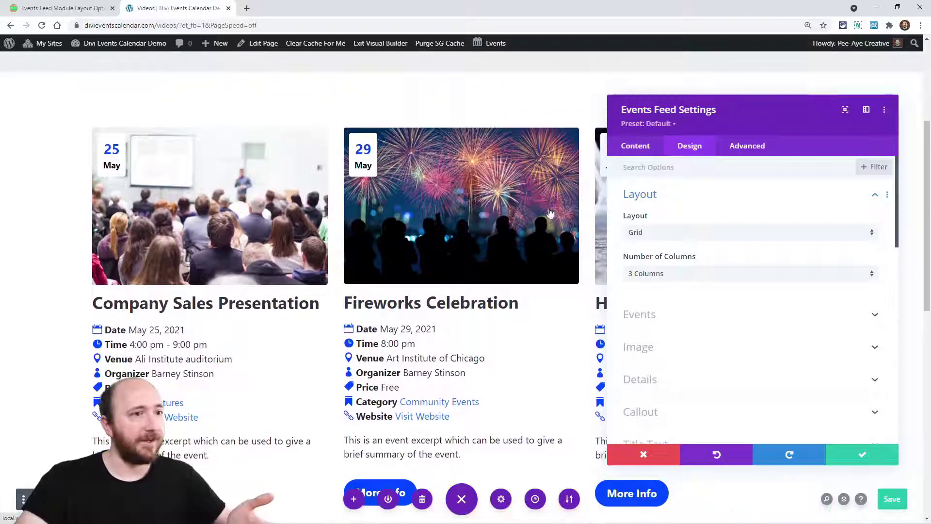
Compare the List and Grid layouts of the events feed and set the layout to List.
{"action": "left_click", "coordinate": [668, 233]}
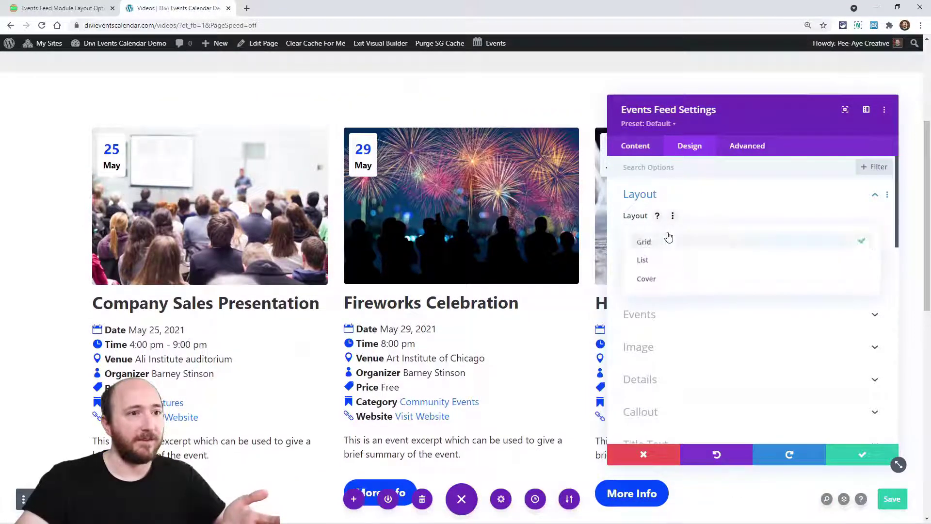
{"action": "left_click", "coordinate": [663, 261]}
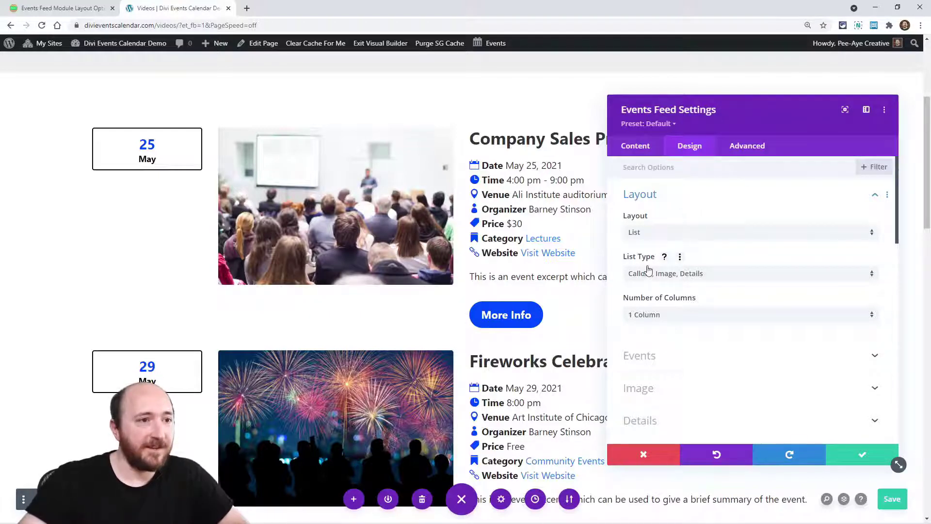
{"action": "left_click", "coordinate": [657, 232]}
{"action": "left_click", "coordinate": [659, 241]}
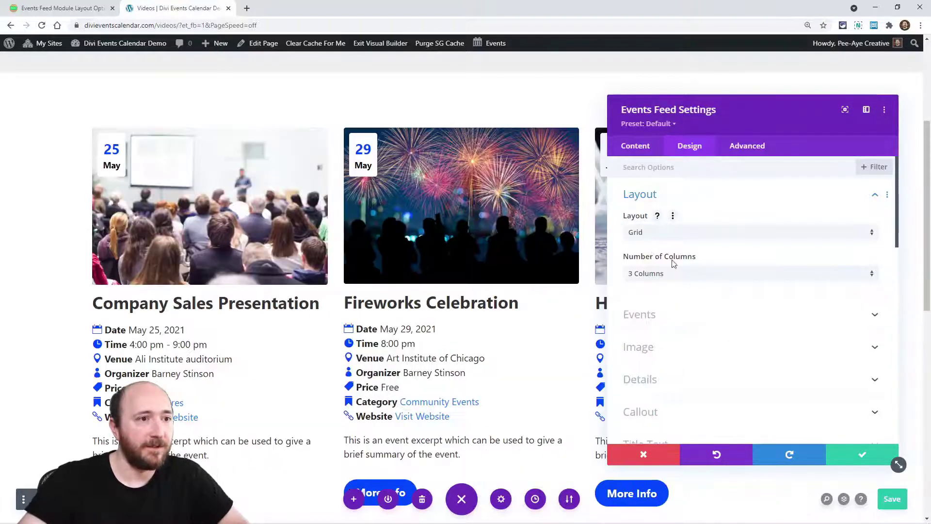
{"action": "left_click", "coordinate": [656, 232]}
{"action": "left_click", "coordinate": [648, 258]}
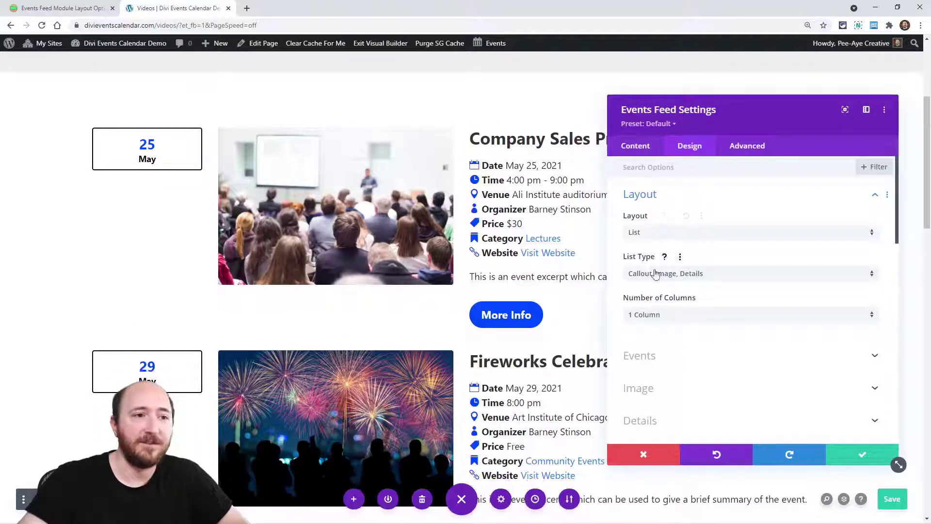
Read the help description of the List Type option.
{"action": "left_click", "coordinate": [664, 257]}
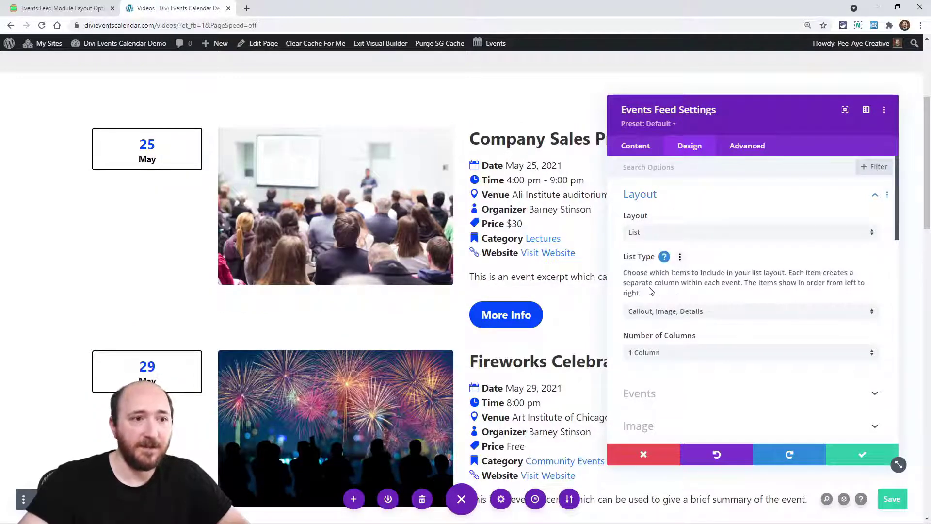
{"action": "triple_click", "coordinate": [649, 286]}
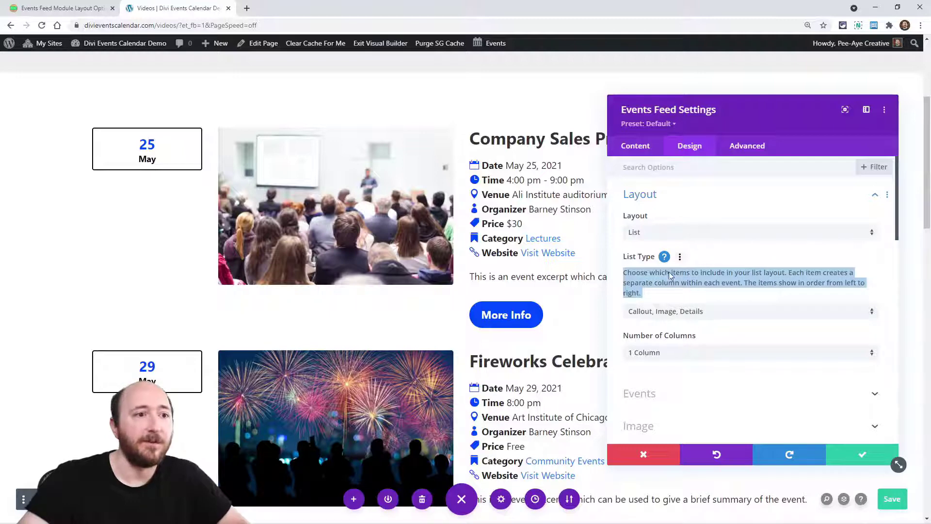
{"action": "left_click", "coordinate": [664, 257]}
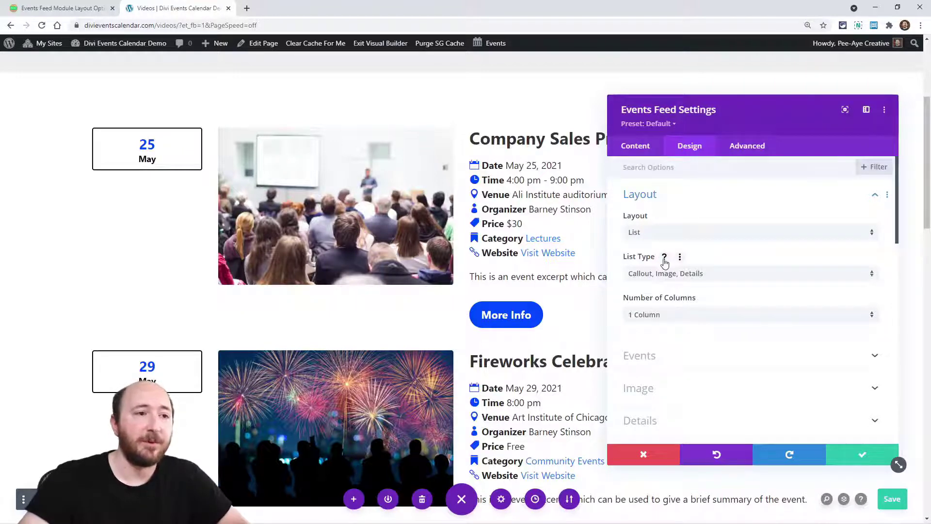
{"action": "left_click", "coordinate": [666, 258]}
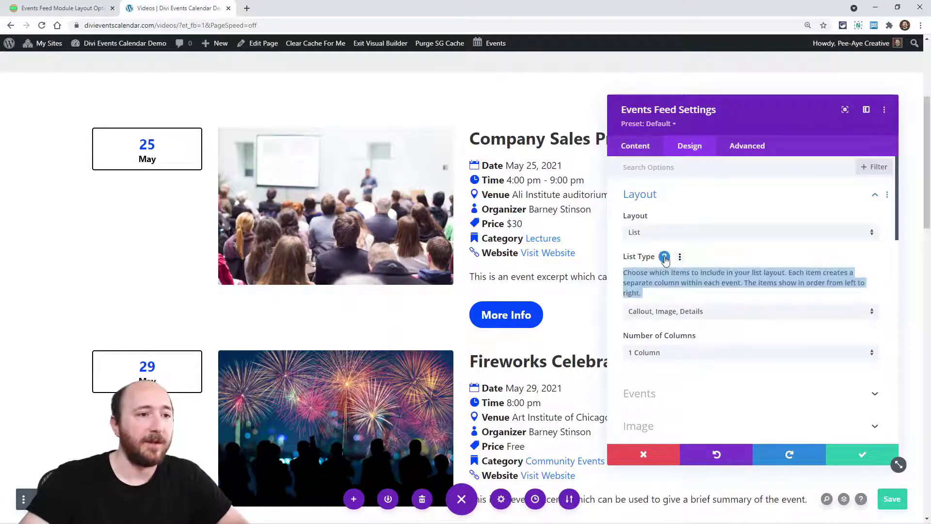
{"action": "left_click", "coordinate": [665, 258]}
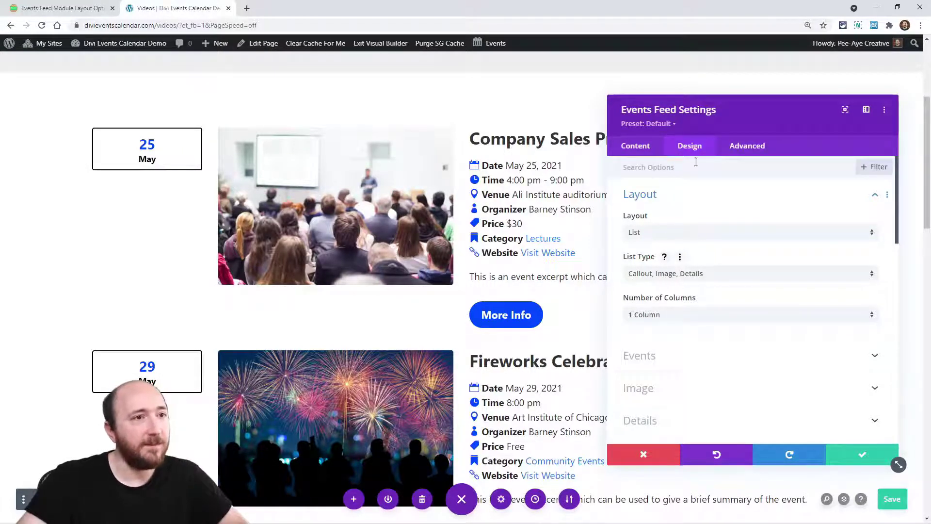
Uncover the event list, try the Image, Details list type and return to Callout, Image, Details.
{"action": "left_click_drag", "start_coordinate": [727, 122], "coordinate": [632, 214]}
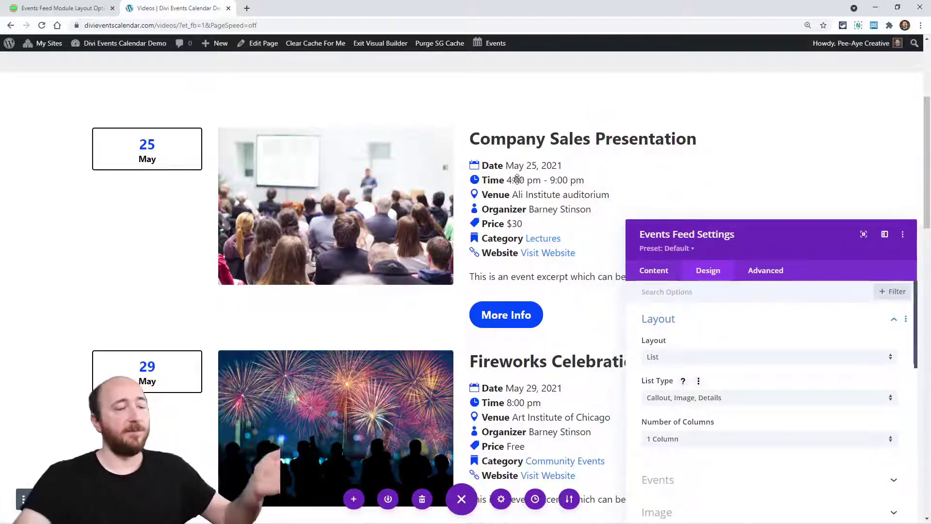
{"action": "left_click_drag", "start_coordinate": [757, 236], "coordinate": [681, 119]}
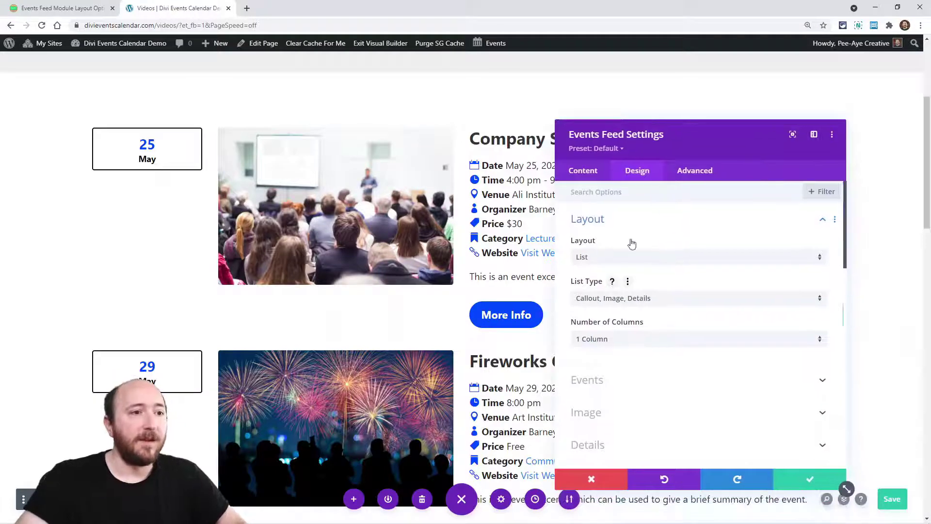
{"action": "left_click", "coordinate": [618, 300]}
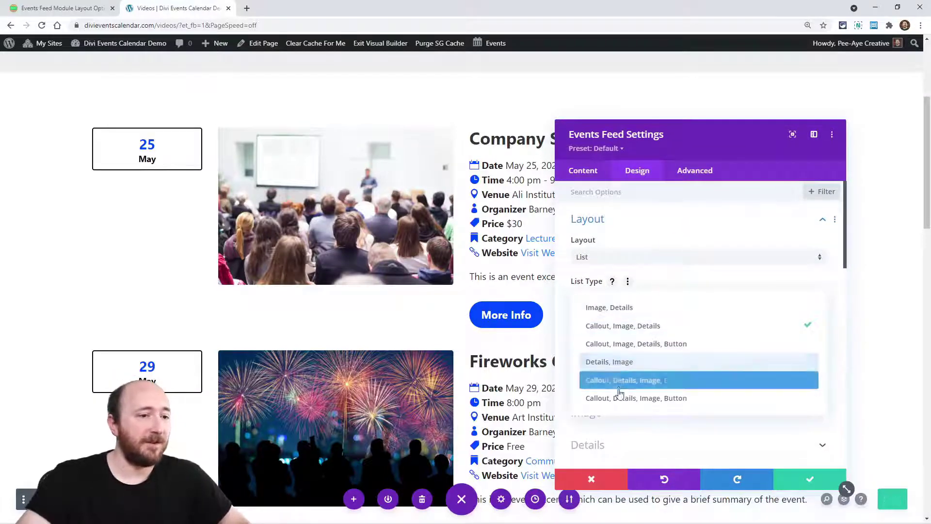
{"action": "left_click", "coordinate": [614, 314]}
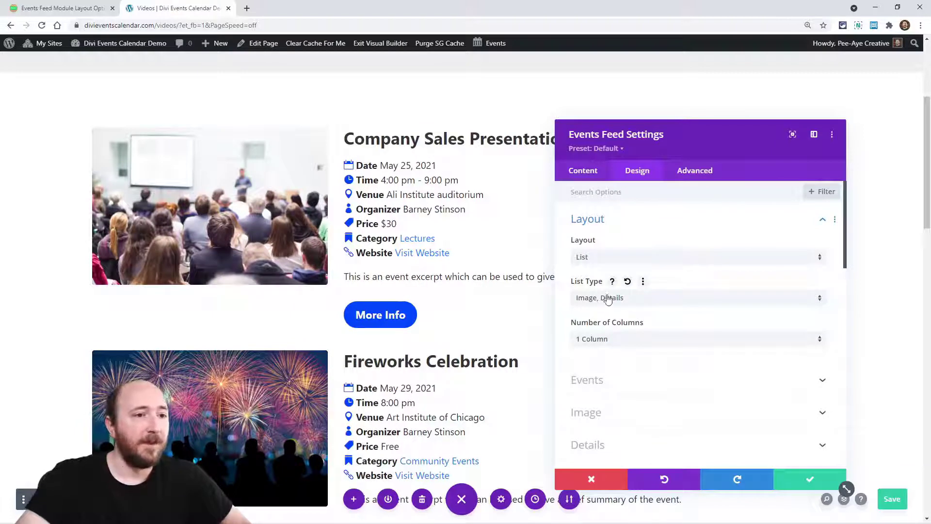
{"action": "left_click", "coordinate": [608, 299]}
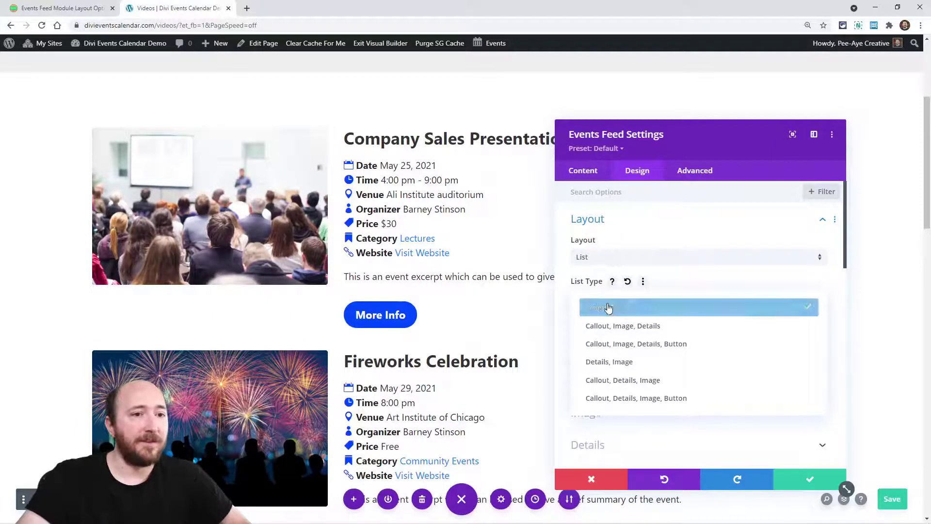
{"action": "left_click", "coordinate": [610, 330]}
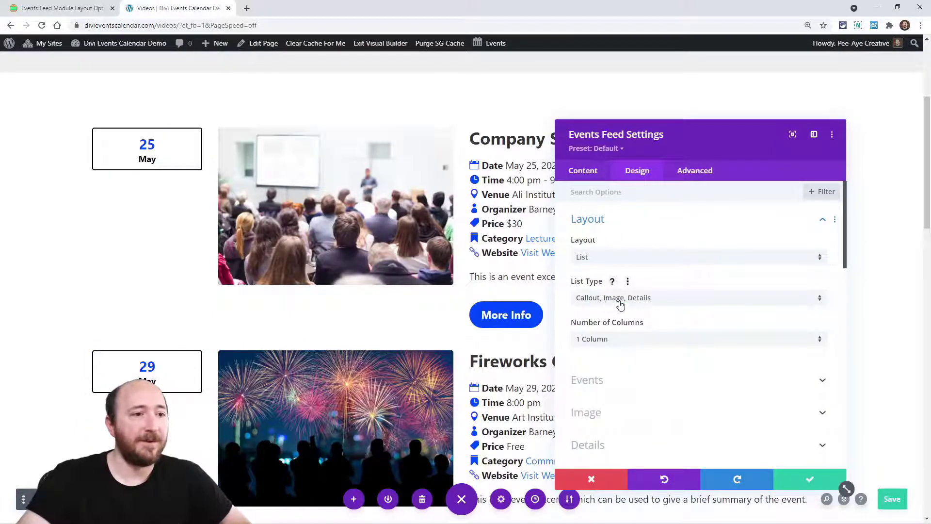
Try the Callout, Image, Details, Button list type and uncover the event buttons to view them.
{"action": "left_click", "coordinate": [621, 303]}
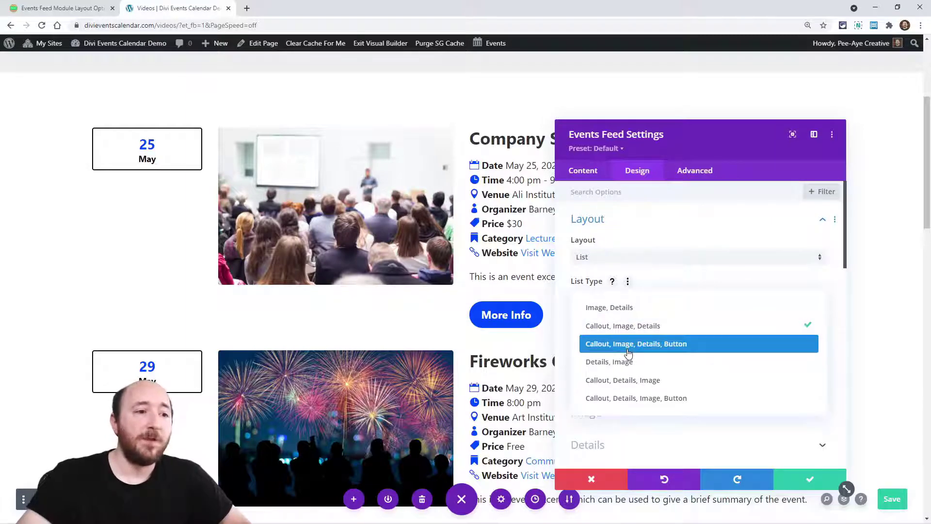
{"action": "left_click", "coordinate": [650, 353]}
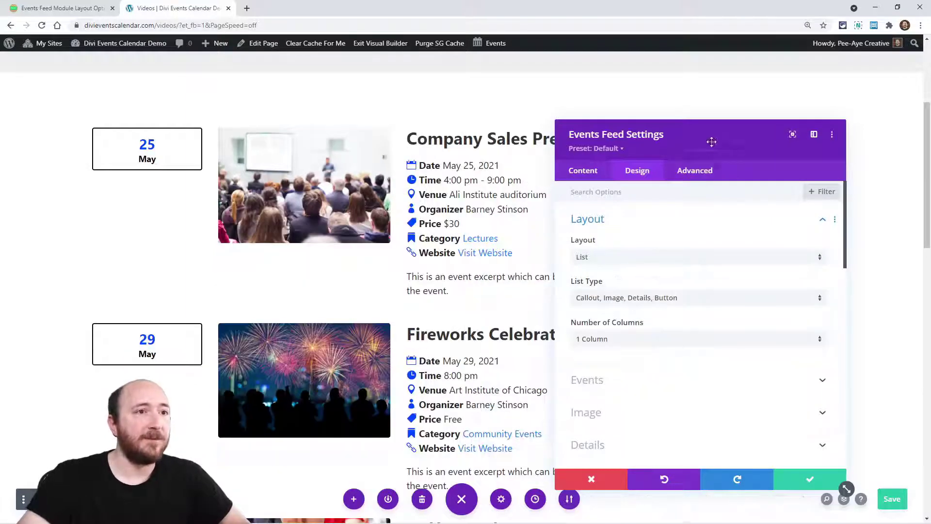
{"action": "left_click_drag", "start_coordinate": [710, 141], "coordinate": [510, 226]}
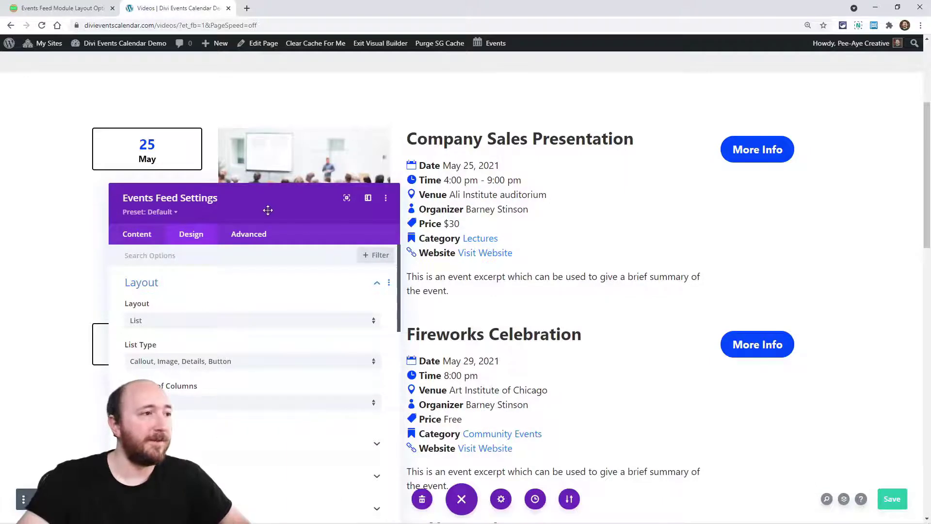
{"action": "left_click_drag", "start_coordinate": [266, 210], "coordinate": [740, 133]}
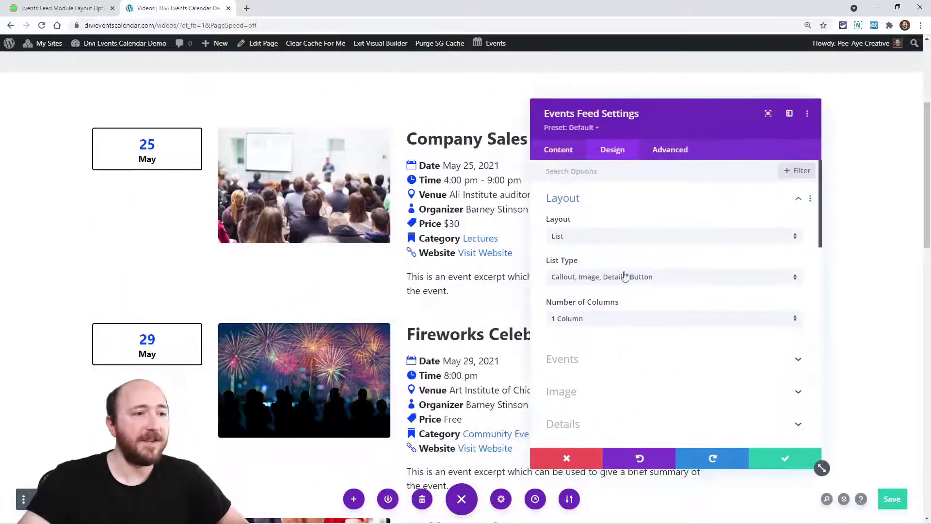
Try the Details, Image list type and the Callout, Details, Image list type, moving the settings window to view the events.
{"action": "left_click", "coordinate": [600, 283]}
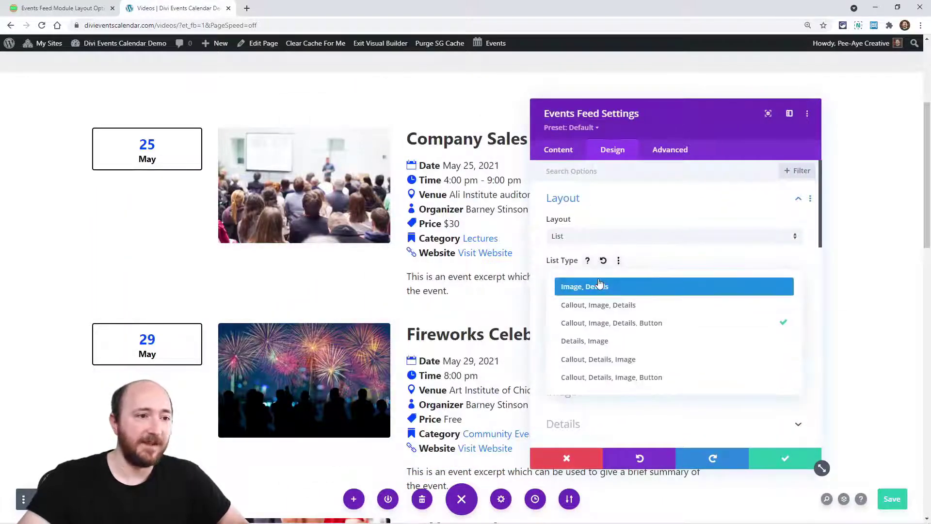
{"action": "left_click", "coordinate": [586, 341]}
{"action": "left_click_drag", "start_coordinate": [670, 107], "coordinate": [444, 136]}
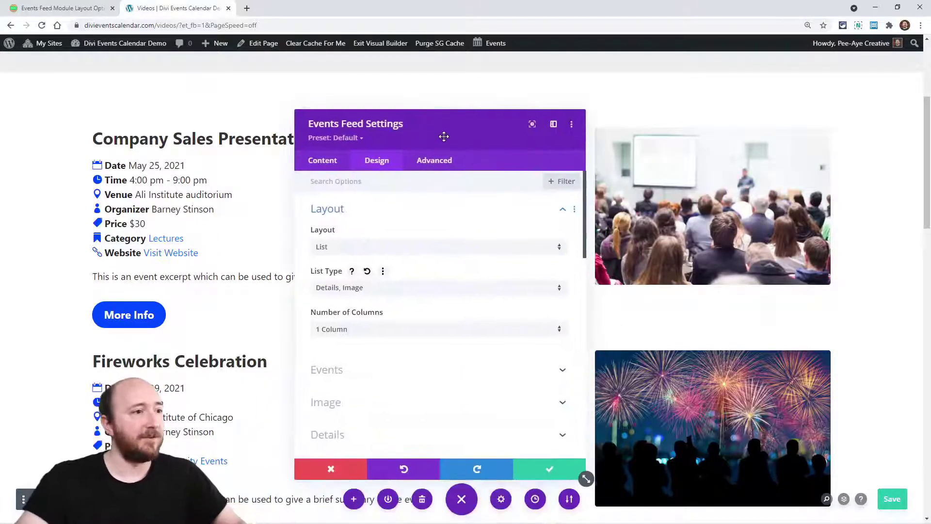
{"action": "left_click", "coordinate": [350, 289]}
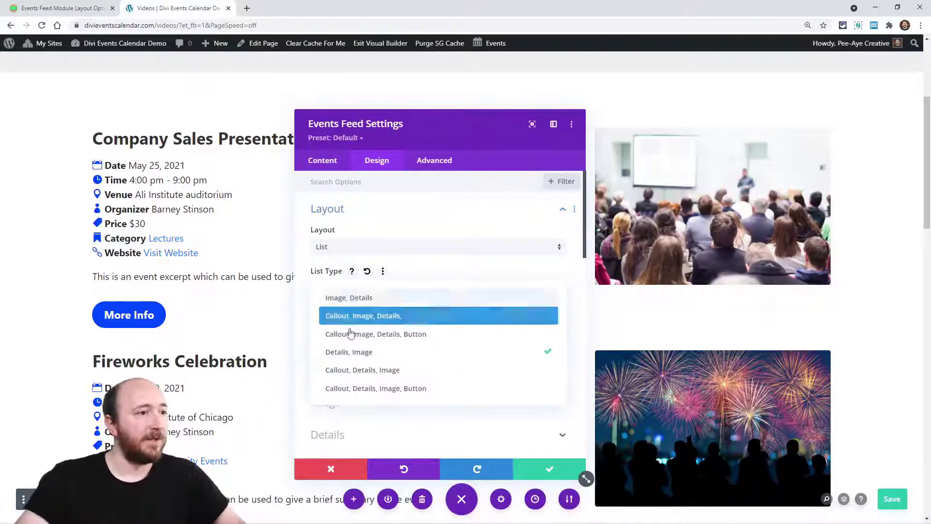
{"action": "left_click", "coordinate": [349, 371]}
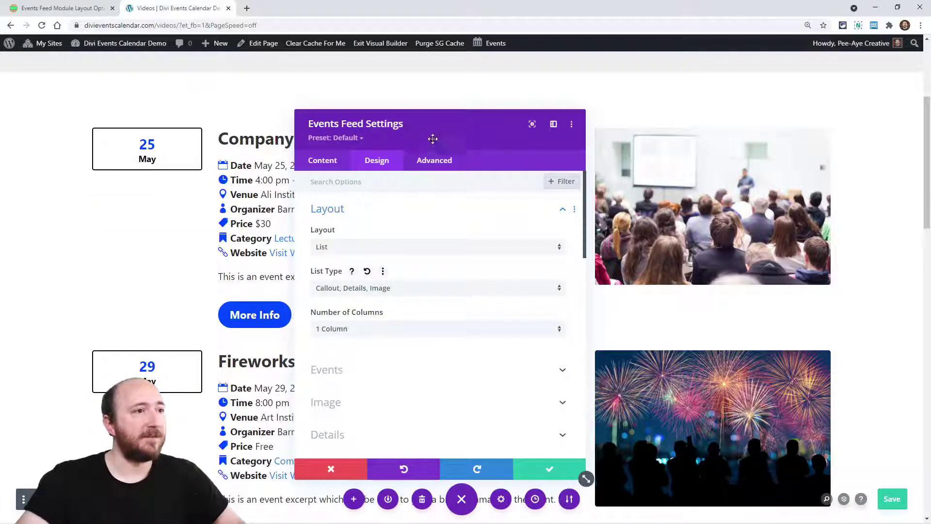
{"action": "left_click_drag", "start_coordinate": [432, 139], "coordinate": [404, 131]}
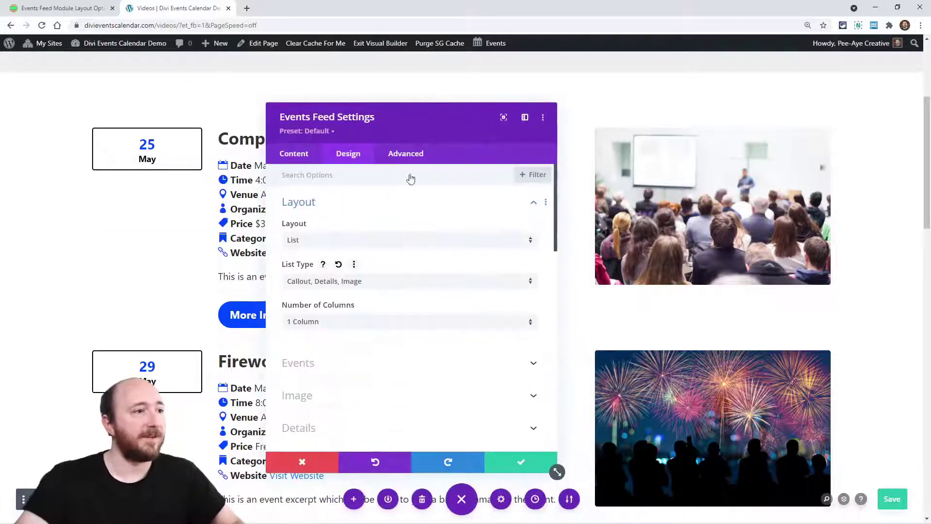
Try the Callout, Details, Image, Button list type, reset the list type to its default and reposition the settings window.
{"action": "left_click", "coordinate": [344, 289]}
{"action": "left_click", "coordinate": [324, 381]}
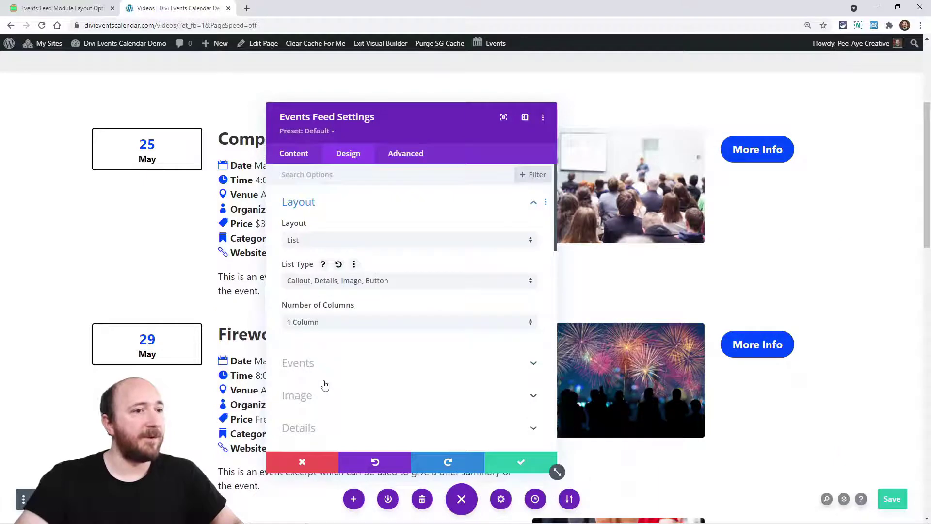
{"action": "left_click", "coordinate": [337, 264]}
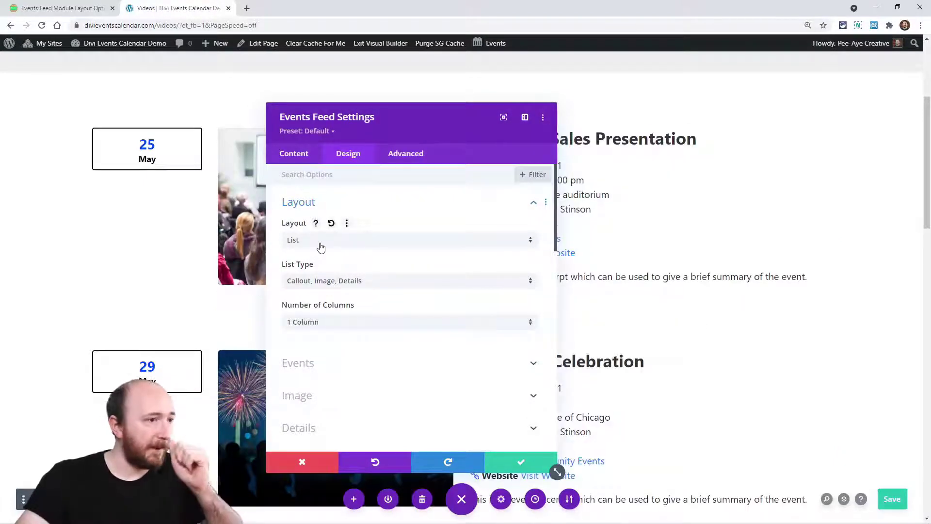
{"action": "left_click_drag", "start_coordinate": [440, 127], "coordinate": [734, 118]}
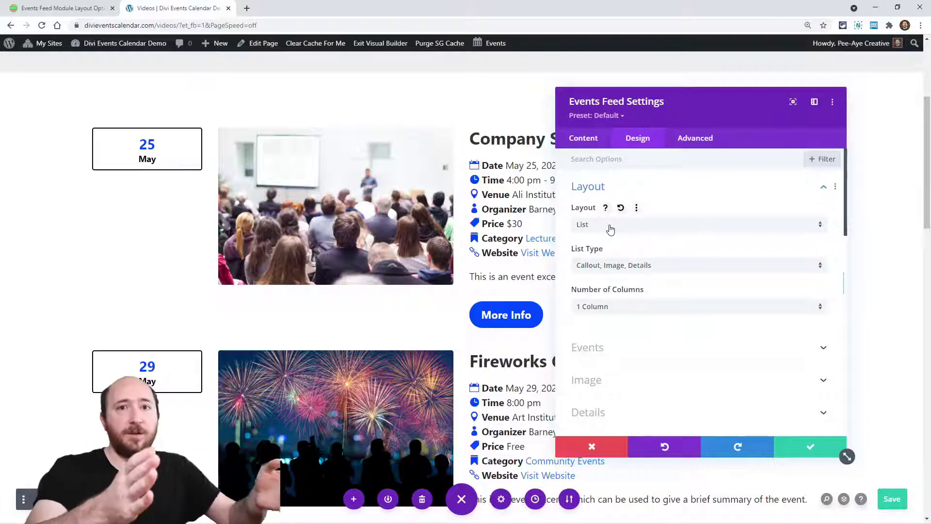
{"action": "left_click_drag", "start_coordinate": [722, 110], "coordinate": [548, 117]}
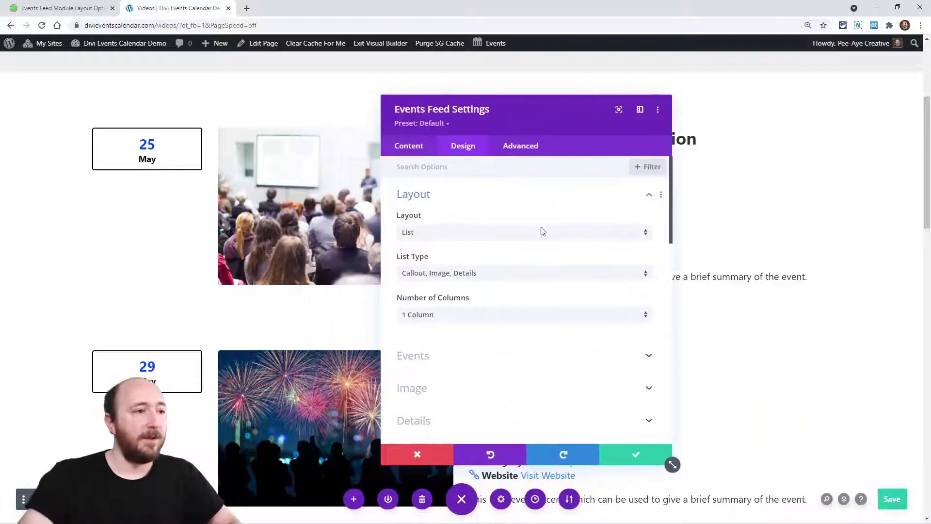
Set the event list's number of columns to 2 Columns and move the settings window aside to view the two-column list.
{"action": "left_click", "coordinate": [436, 315]}
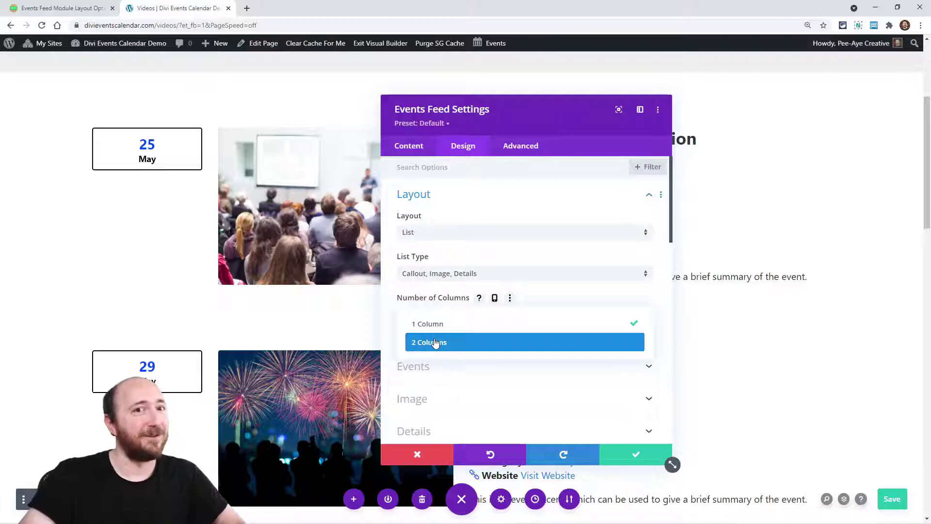
{"action": "left_click", "coordinate": [431, 343]}
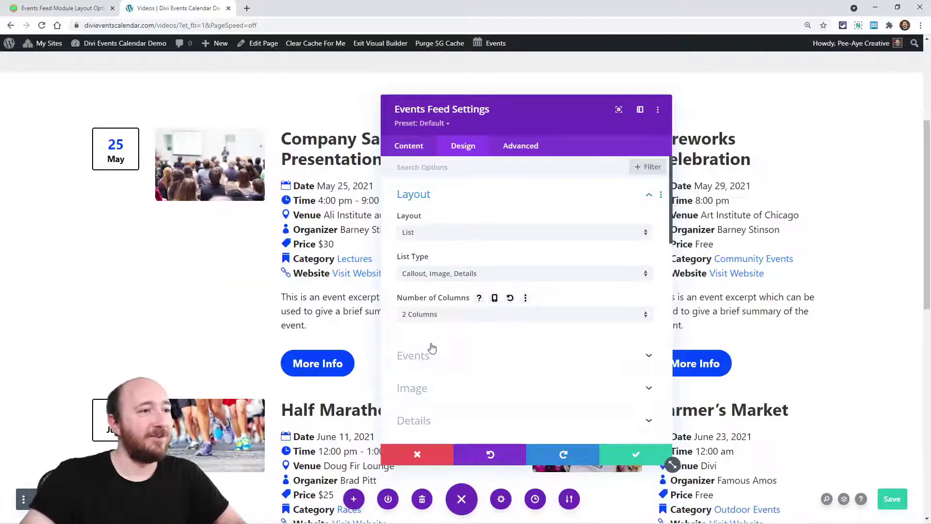
{"action": "left_click_drag", "start_coordinate": [533, 122], "coordinate": [513, 432]}
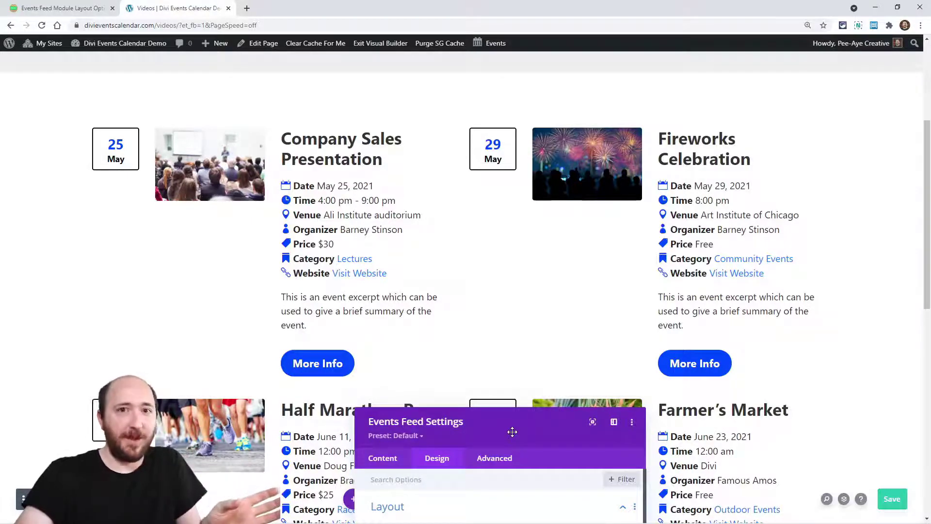
{"action": "left_click_drag", "start_coordinate": [512, 432], "coordinate": [554, 176]}
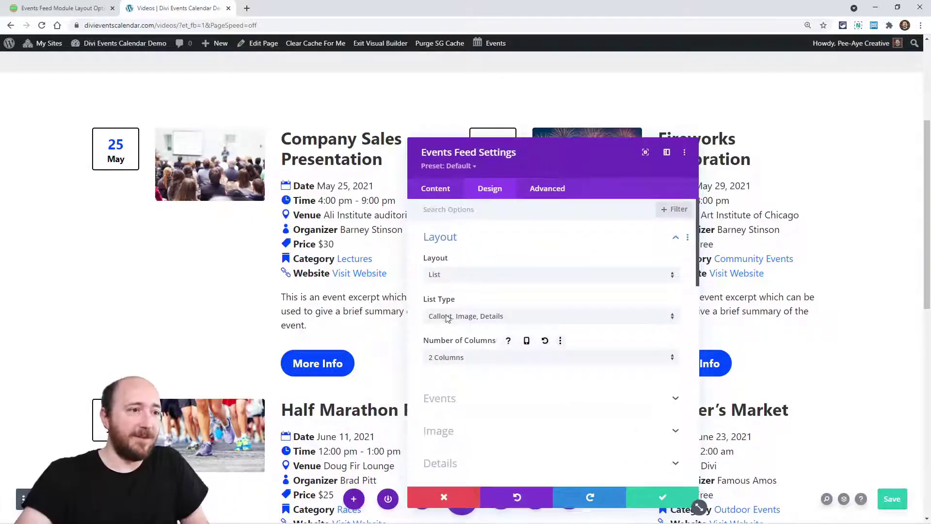
Try the Callout, Image, Details, Button list type in two columns and reposition the settings window.
{"action": "left_click", "coordinate": [468, 316]}
{"action": "left_click", "coordinate": [478, 367]}
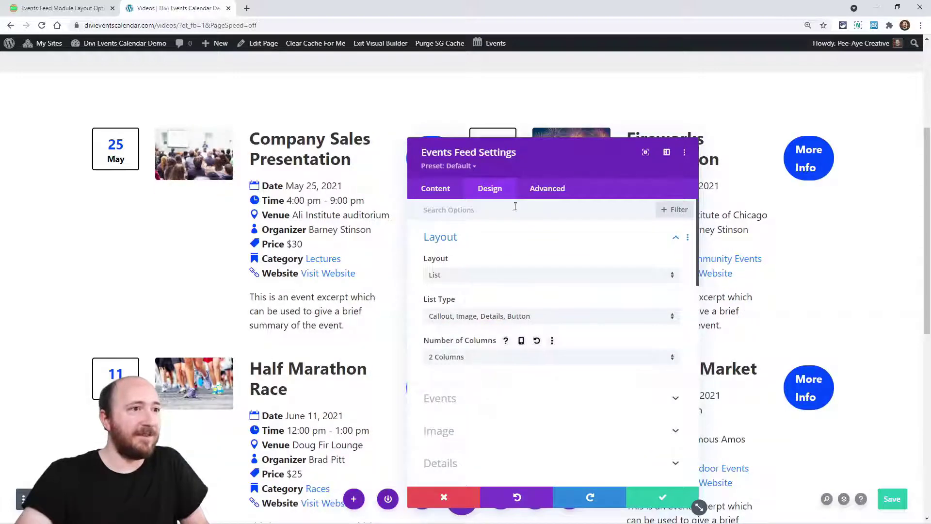
{"action": "left_click_drag", "start_coordinate": [543, 155], "coordinate": [551, 200]}
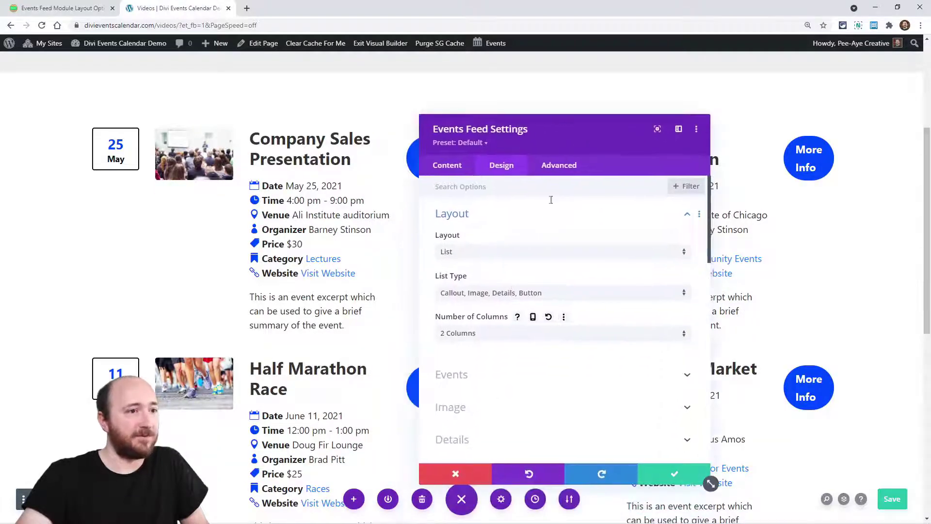
Switch the two-column list to Callout, Image, Details and on to Image, Details, moving the settings window to view the events.
{"action": "left_click", "coordinate": [513, 299]}
{"action": "left_click", "coordinate": [500, 321]}
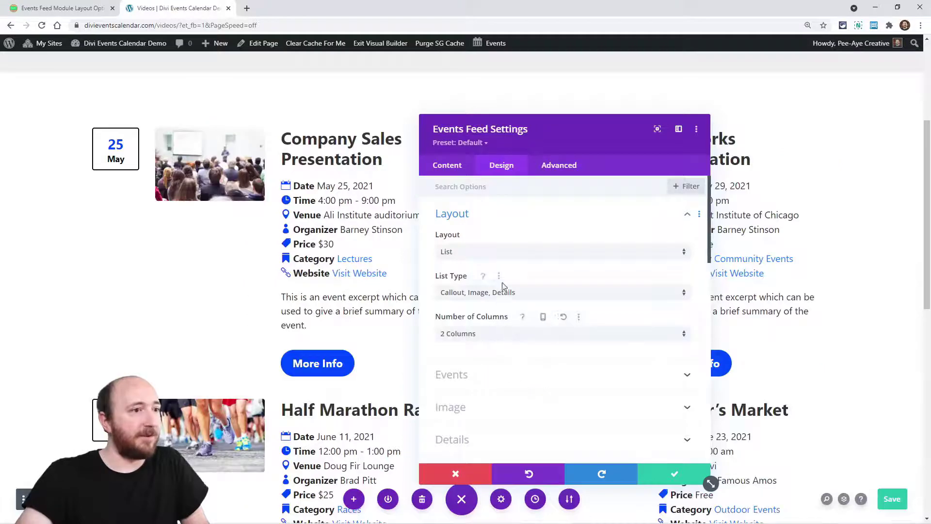
{"action": "left_click", "coordinate": [497, 300]}
{"action": "left_click", "coordinate": [494, 306]}
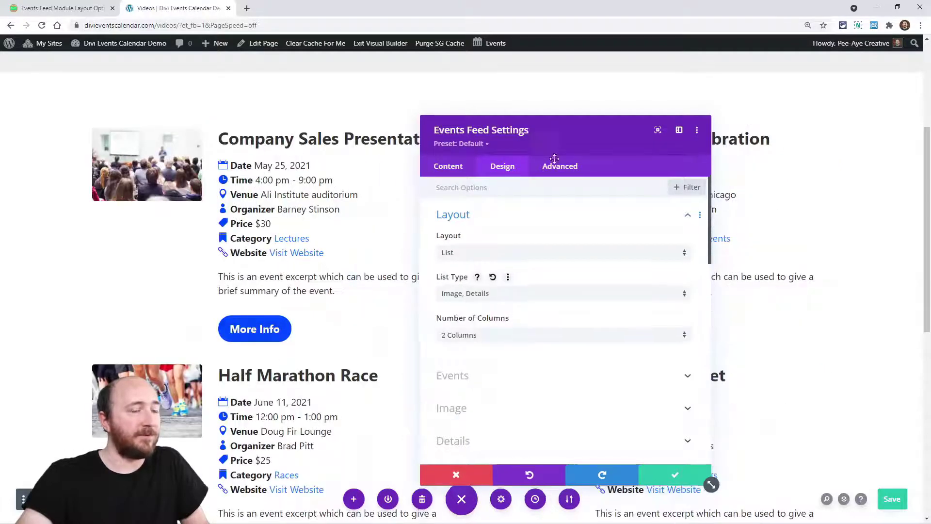
{"action": "left_click_drag", "start_coordinate": [549, 139], "coordinate": [499, 140]}
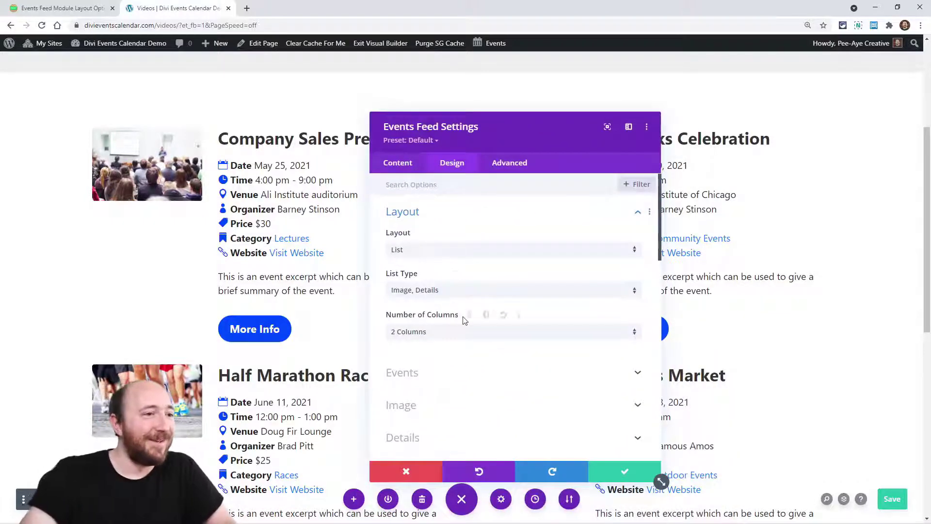
Reset the number of columns to the default 1 Column and set the list type to Callout, Image, Details, Button, uncovering the event list.
{"action": "left_click", "coordinate": [498, 315]}
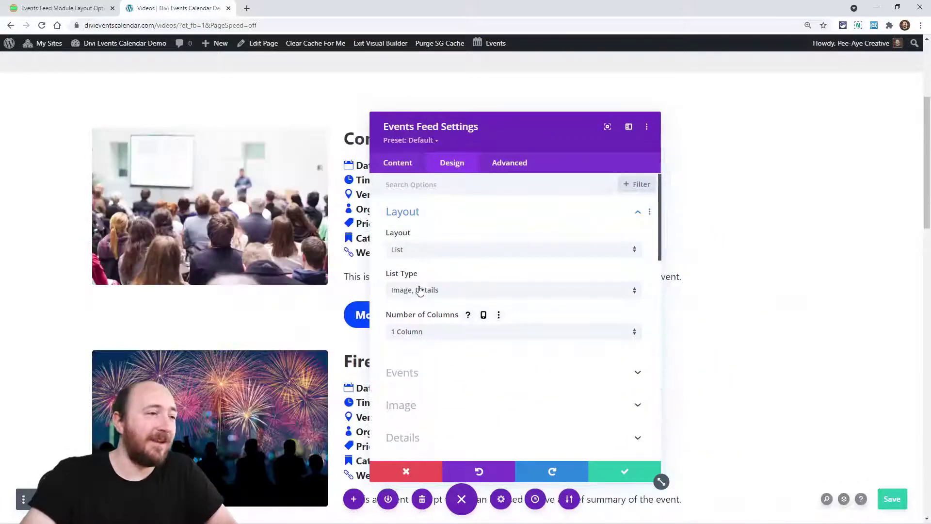
{"action": "left_click_drag", "start_coordinate": [520, 139], "coordinate": [665, 122]}
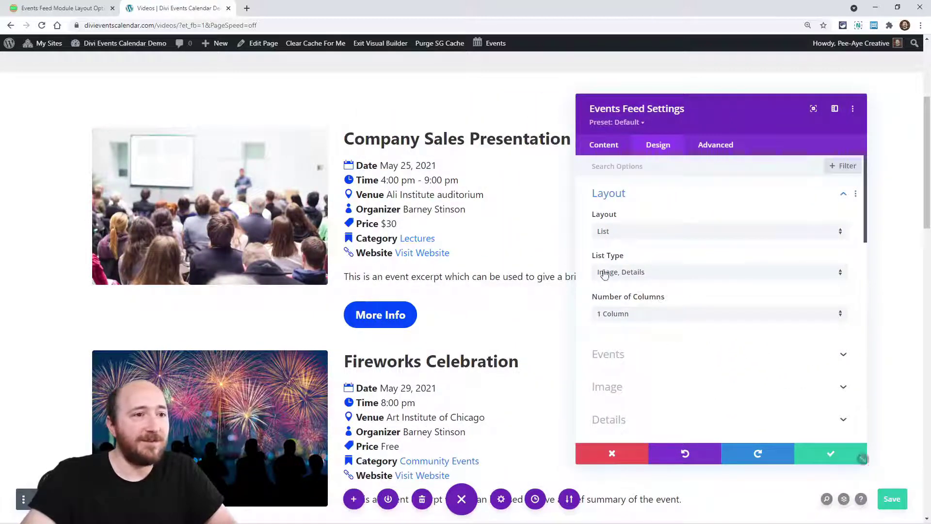
{"action": "left_click", "coordinate": [631, 272]}
{"action": "left_click", "coordinate": [639, 318]}
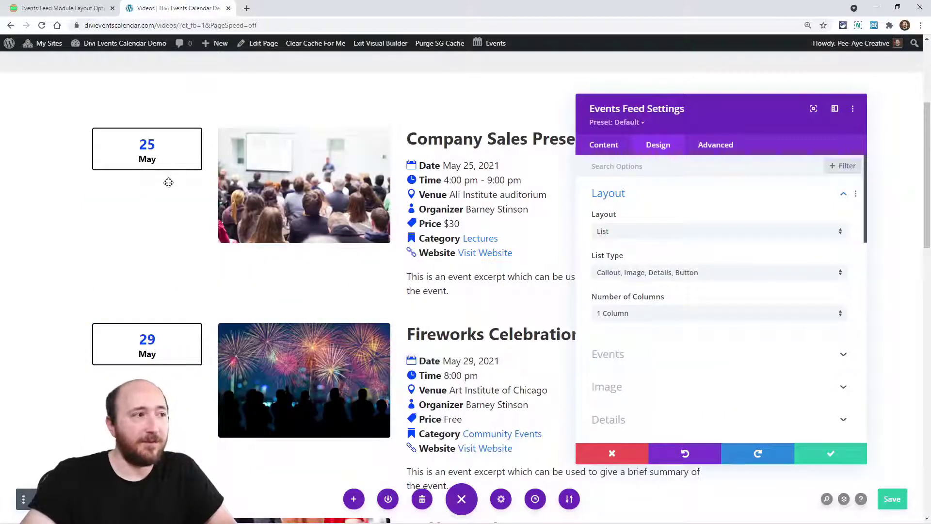
Switch the events layout to Grid and bring up the callout box options among the content elements.
{"action": "left_click", "coordinate": [623, 232]}
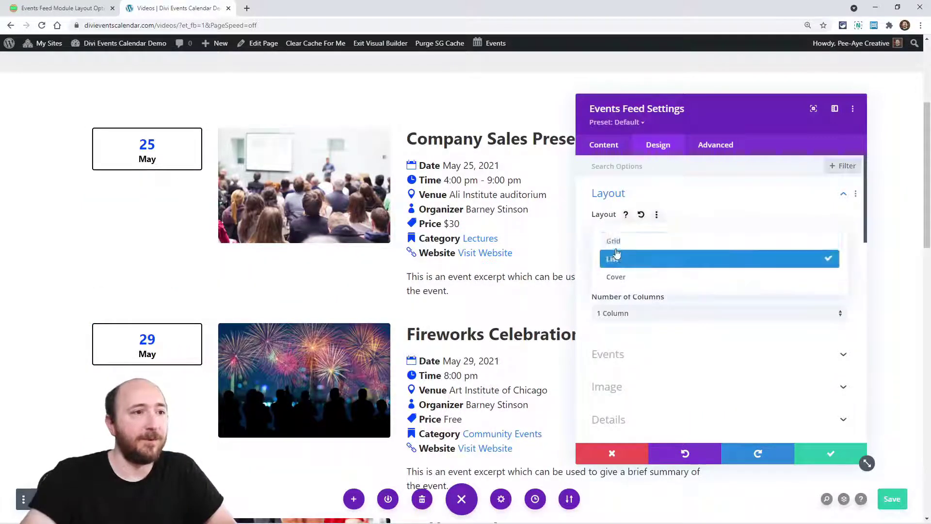
{"action": "left_click", "coordinate": [614, 243]}
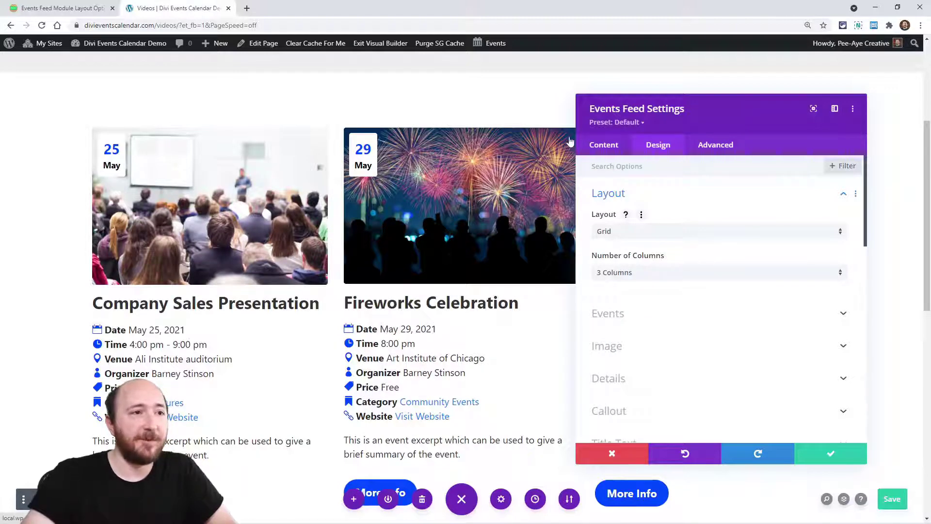
{"action": "left_click", "coordinate": [601, 145]}
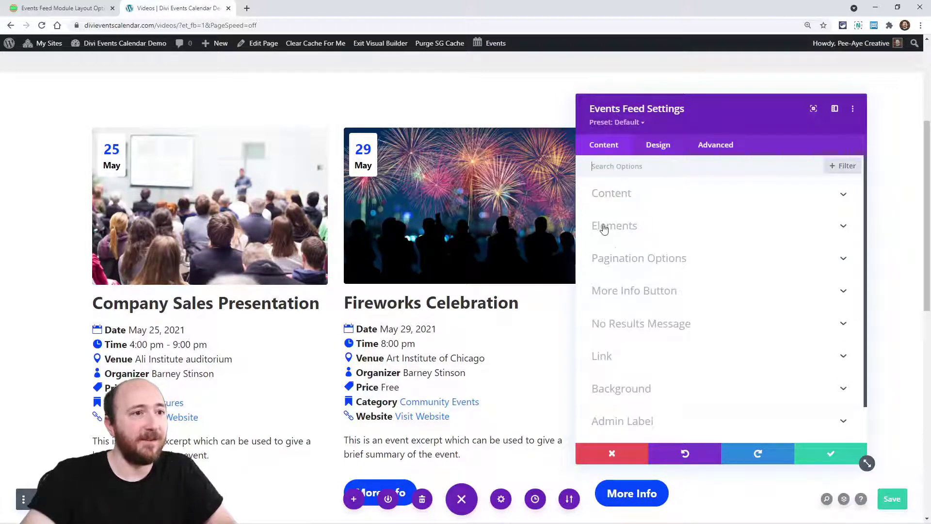
{"action": "left_click", "coordinate": [618, 231]}
{"action": "scroll", "coordinate": [708, 296], "scroll_direction": "down", "scroll_amount": 5}
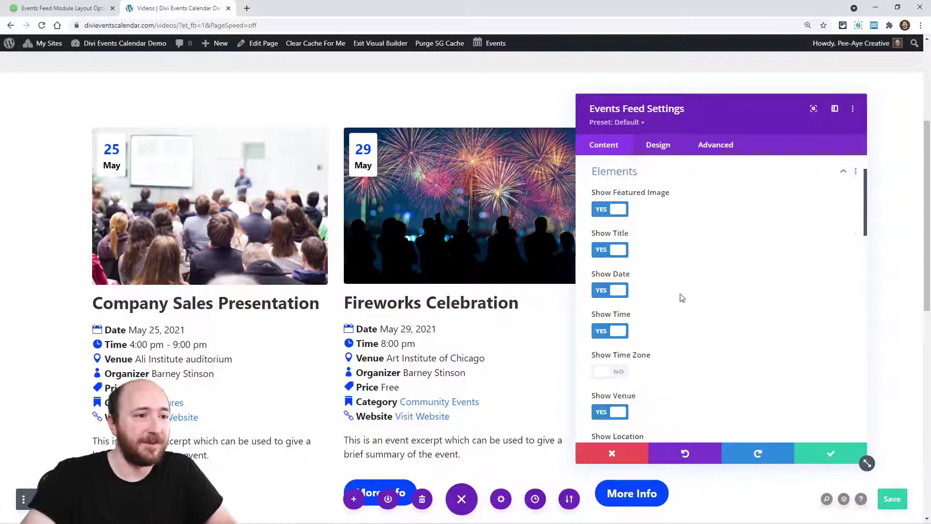
{"action": "scroll", "coordinate": [687, 314], "scroll_direction": "down", "scroll_amount": 6}
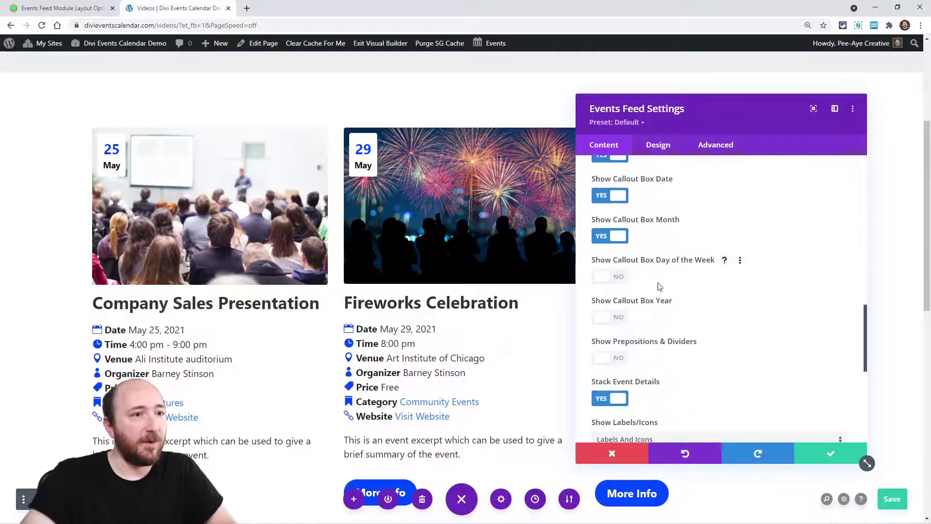
{"action": "scroll", "coordinate": [614, 244], "scroll_direction": "up", "scroll_amount": 2}
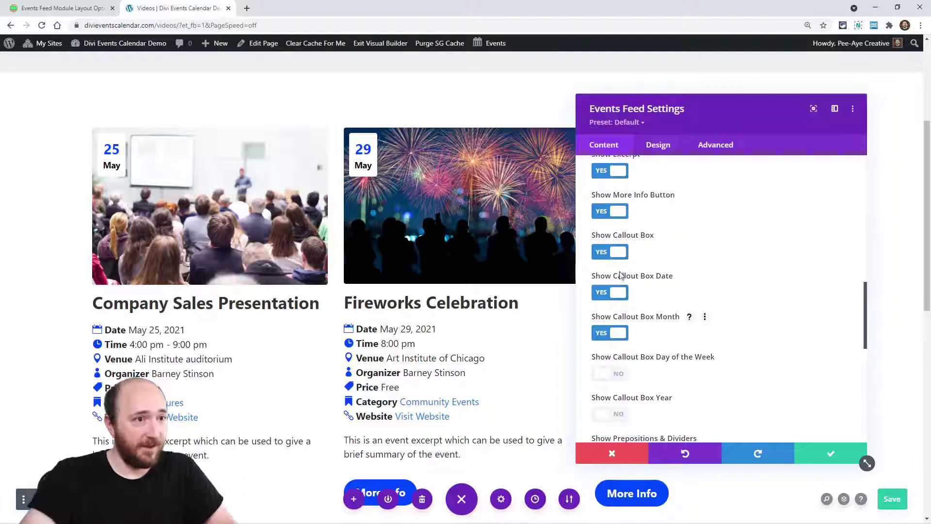
Try hiding the callout box on the grid events and show it again.
{"action": "left_click", "coordinate": [617, 256]}
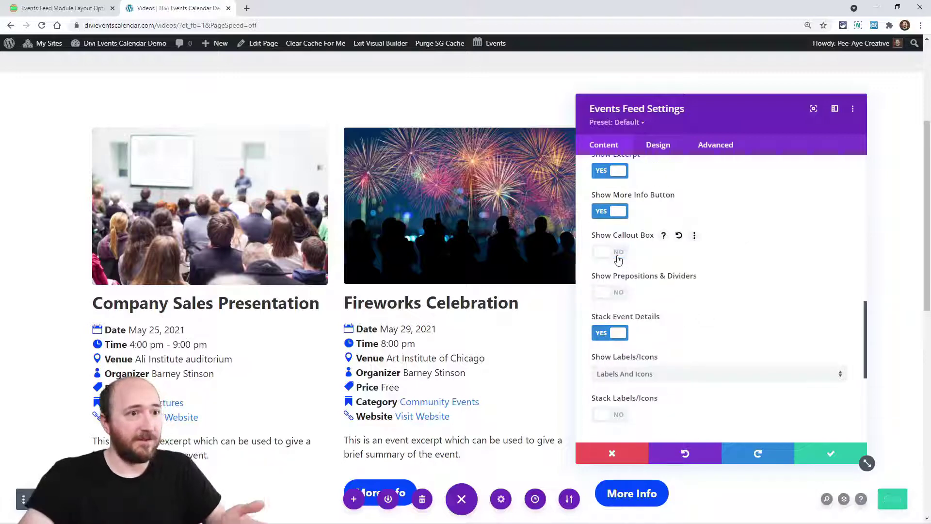
{"action": "left_click", "coordinate": [617, 256]}
{"action": "left_click", "coordinate": [617, 256]}
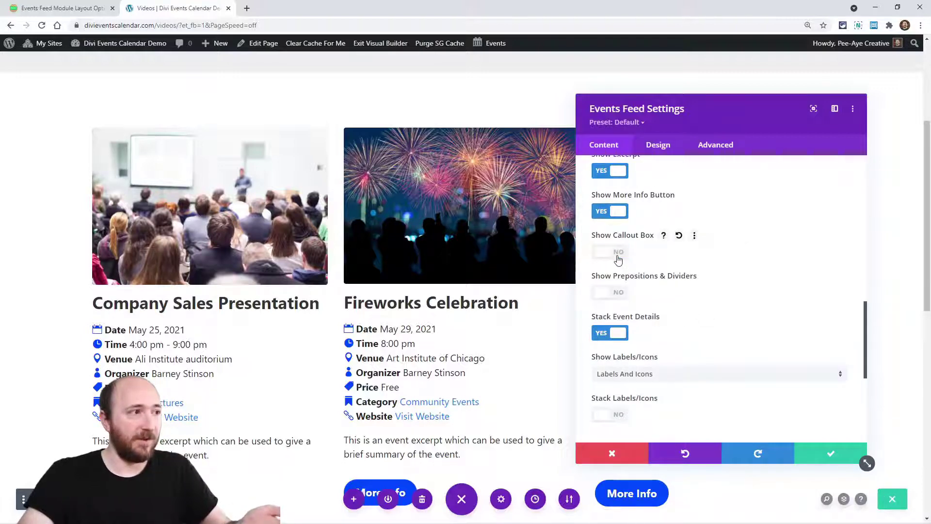
{"action": "left_click", "coordinate": [617, 256]}
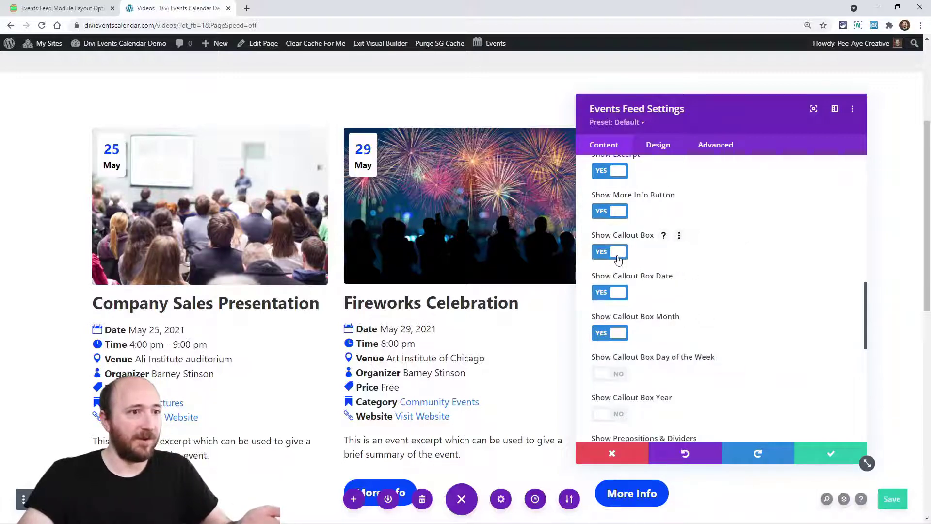
Try hiding the callout box date and the callout box month, restoring each of them.
{"action": "left_click", "coordinate": [610, 294]}
{"action": "left_click", "coordinate": [610, 293]}
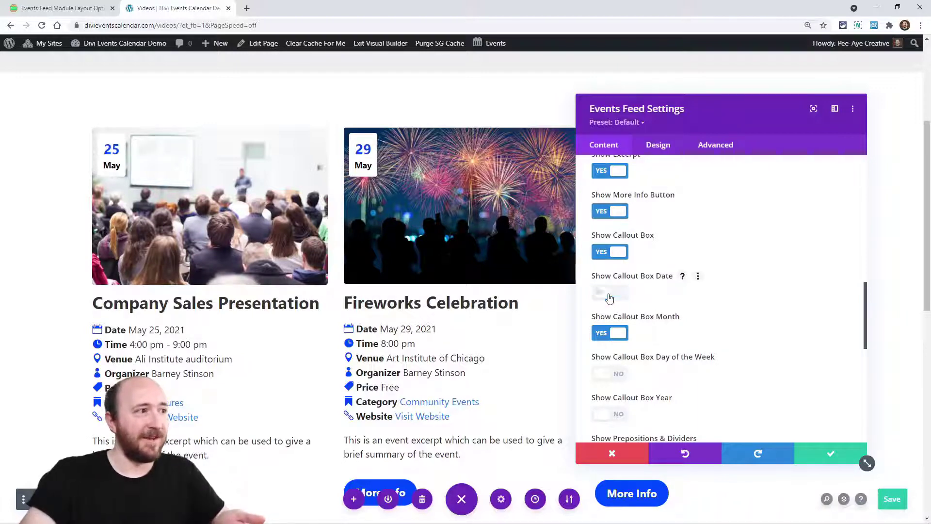
{"action": "left_click", "coordinate": [612, 335]}
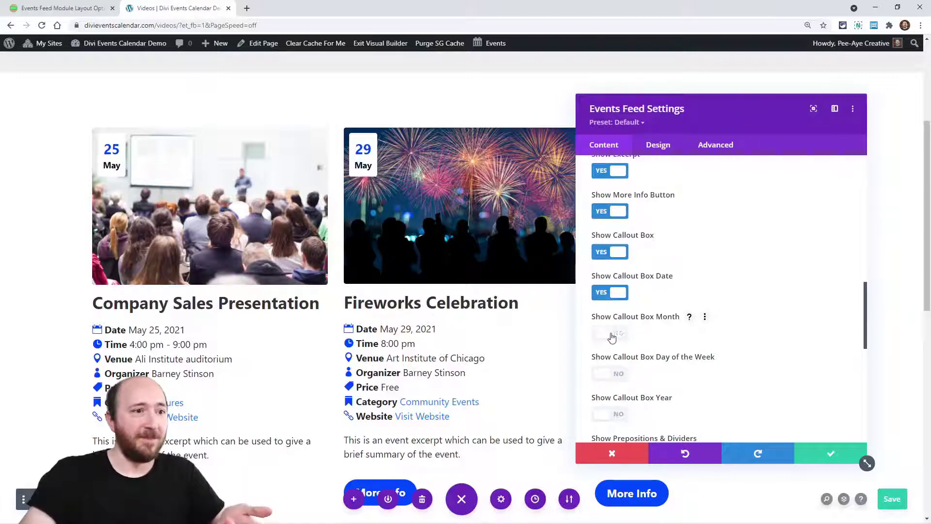
{"action": "left_click", "coordinate": [611, 335]}
{"action": "left_click", "coordinate": [610, 296]}
{"action": "left_click", "coordinate": [610, 296]}
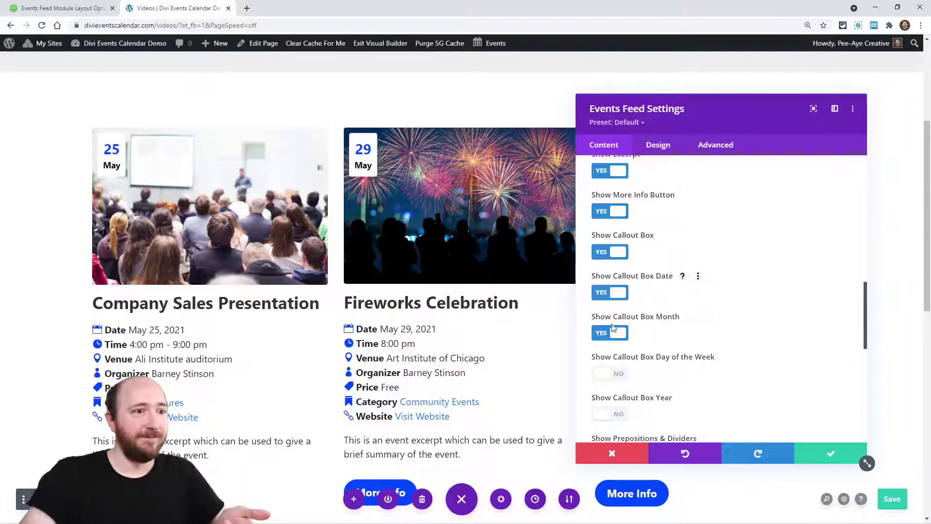
Enable the year and day of the week in the callout box, and switch the whole callout box off and on again.
{"action": "left_click", "coordinate": [612, 373]}
{"action": "left_click", "coordinate": [613, 372]}
{"action": "left_click", "coordinate": [610, 413]}
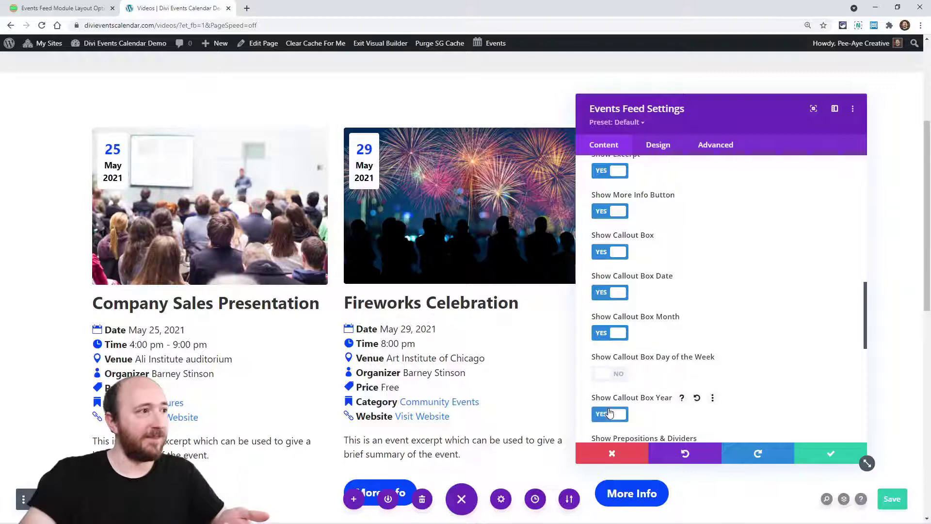
{"action": "left_click", "coordinate": [611, 376]}
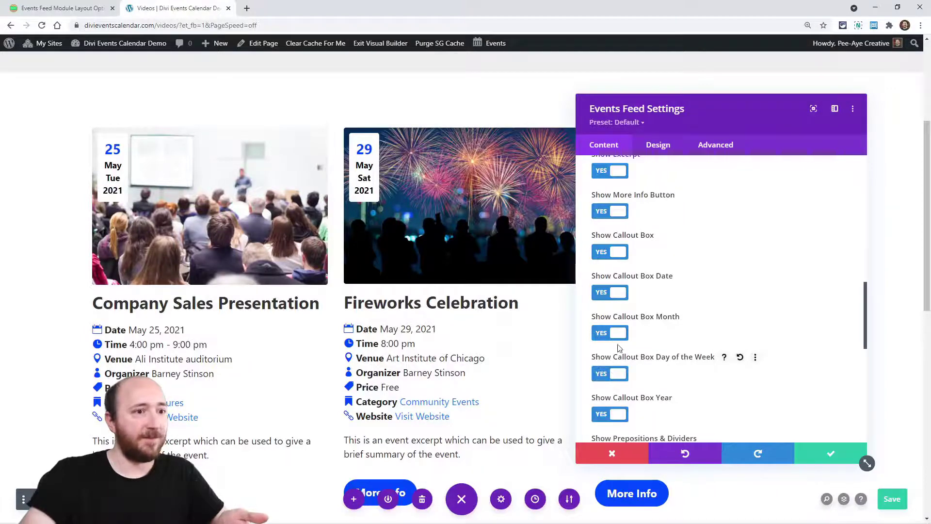
{"action": "left_click", "coordinate": [605, 252]}
{"action": "left_click", "coordinate": [604, 253]}
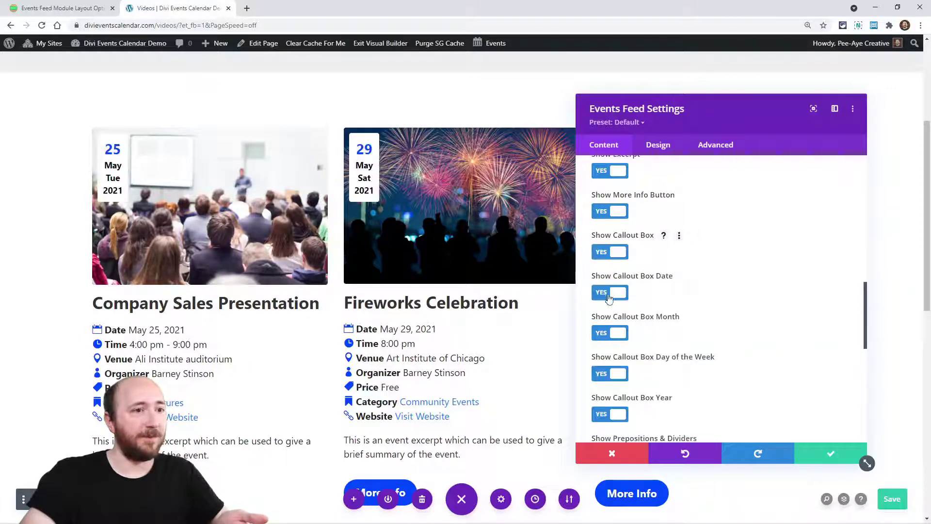
Change the events layout from Grid back to List.
{"action": "left_click", "coordinate": [658, 144]}
{"action": "left_click", "coordinate": [613, 202]}
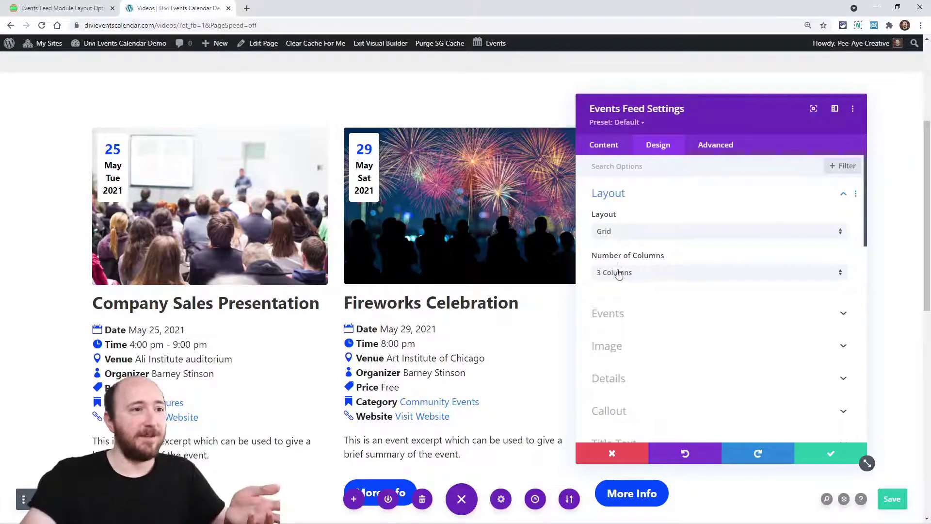
{"action": "left_click", "coordinate": [619, 232]}
{"action": "left_click", "coordinate": [623, 258]}
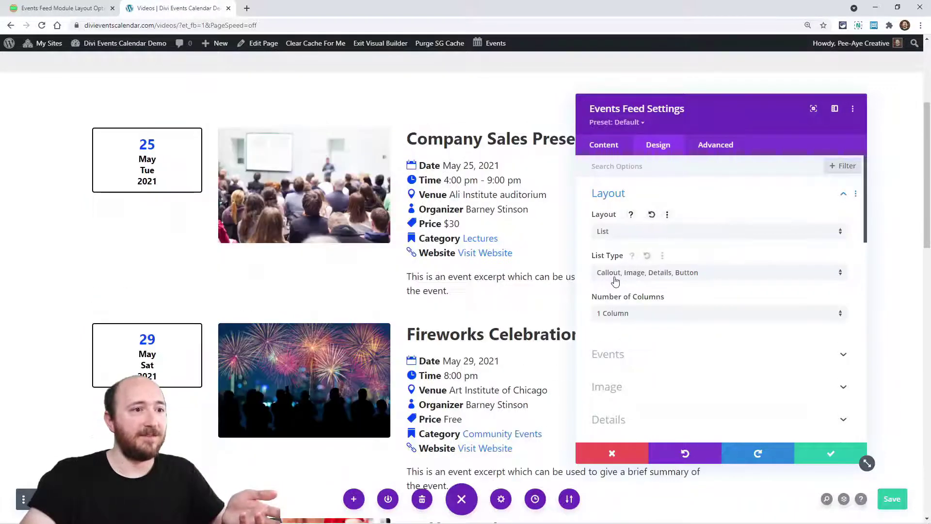
Try the Image, Details list type and set the list type to Callout, Image, Details.
{"action": "left_click", "coordinate": [615, 275]}
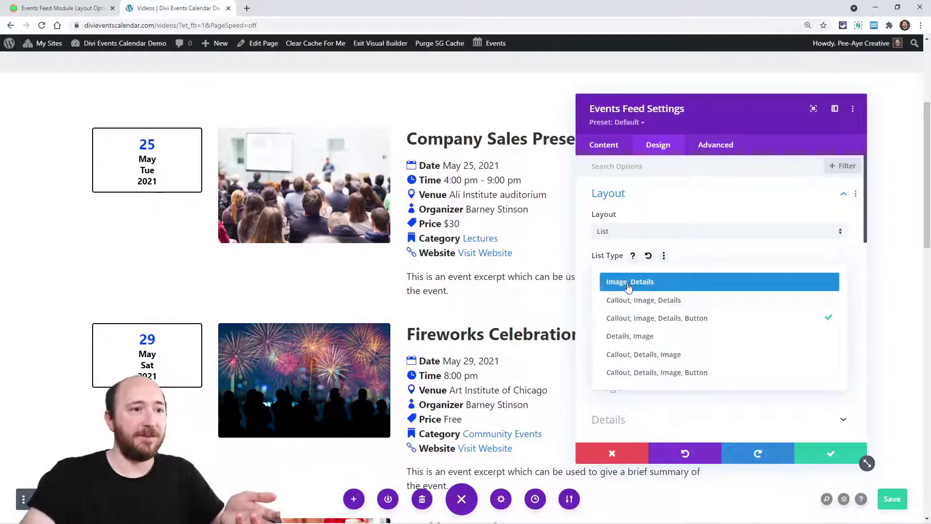
{"action": "left_click", "coordinate": [627, 283]}
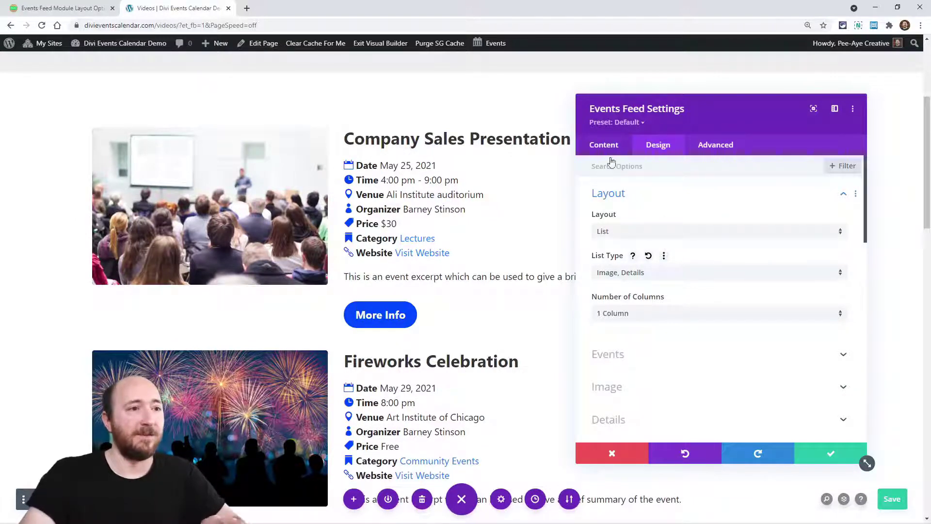
{"action": "left_click", "coordinate": [623, 234]}
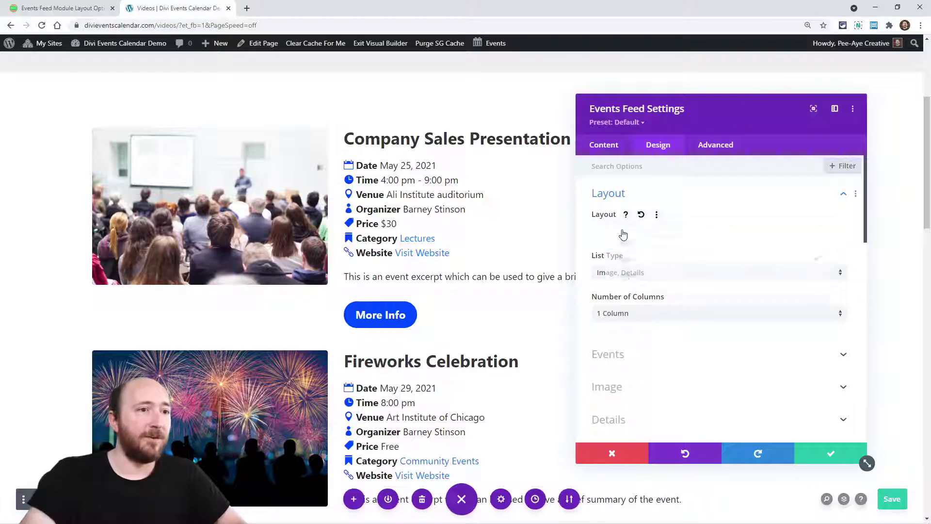
{"action": "left_click", "coordinate": [634, 245]}
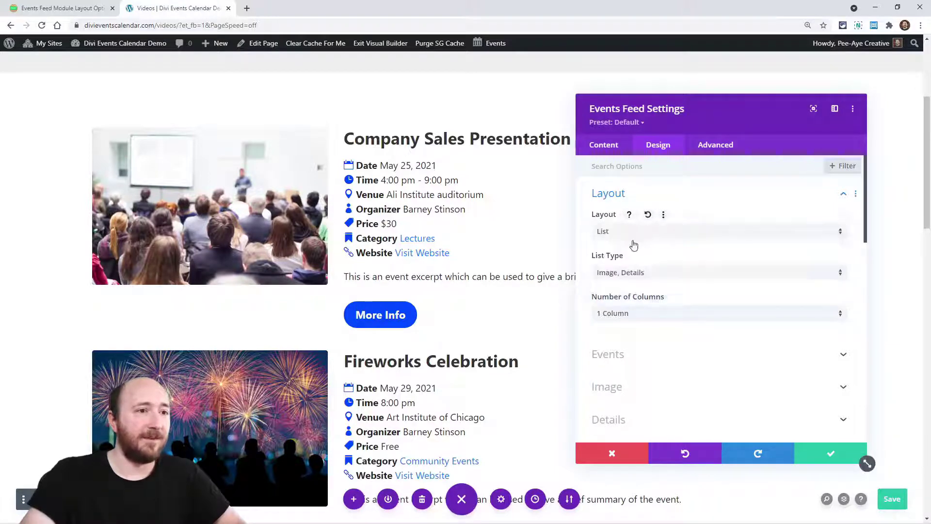
{"action": "left_click", "coordinate": [622, 273]}
{"action": "left_click", "coordinate": [623, 298]}
Switch the callout box off and on again in the Callout, Image, Details list.
{"action": "left_click", "coordinate": [601, 145]}
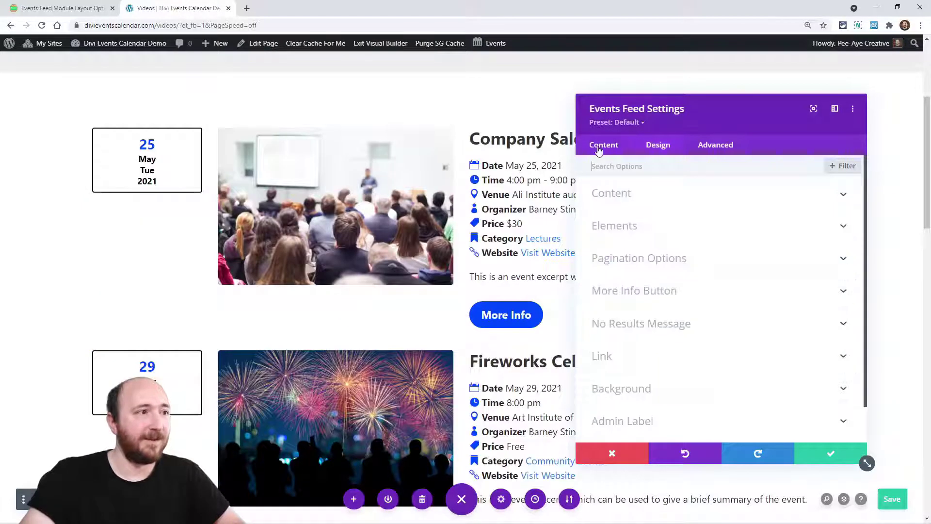
{"action": "left_click", "coordinate": [614, 225]}
{"action": "scroll", "coordinate": [671, 316], "scroll_direction": "down", "scroll_amount": 4}
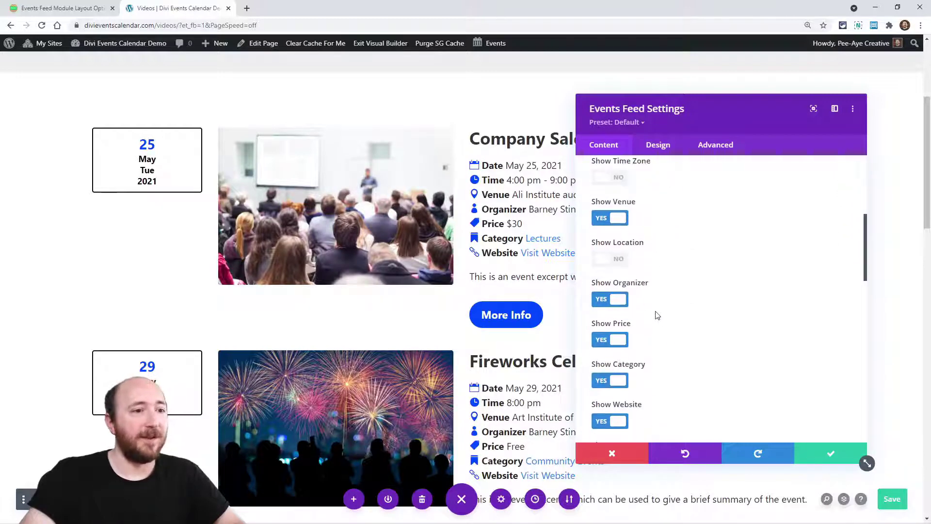
{"action": "scroll", "coordinate": [647, 305], "scroll_direction": "down", "scroll_amount": 6}
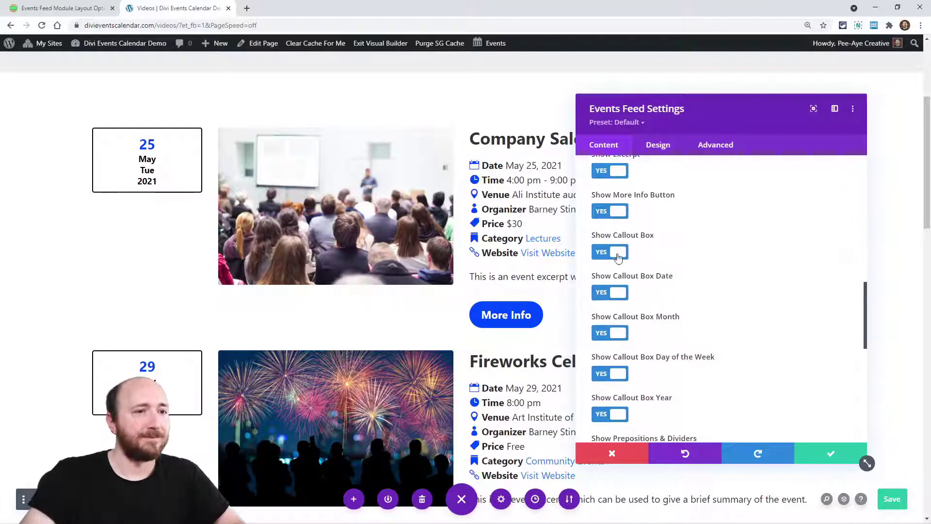
{"action": "left_click", "coordinate": [617, 253]}
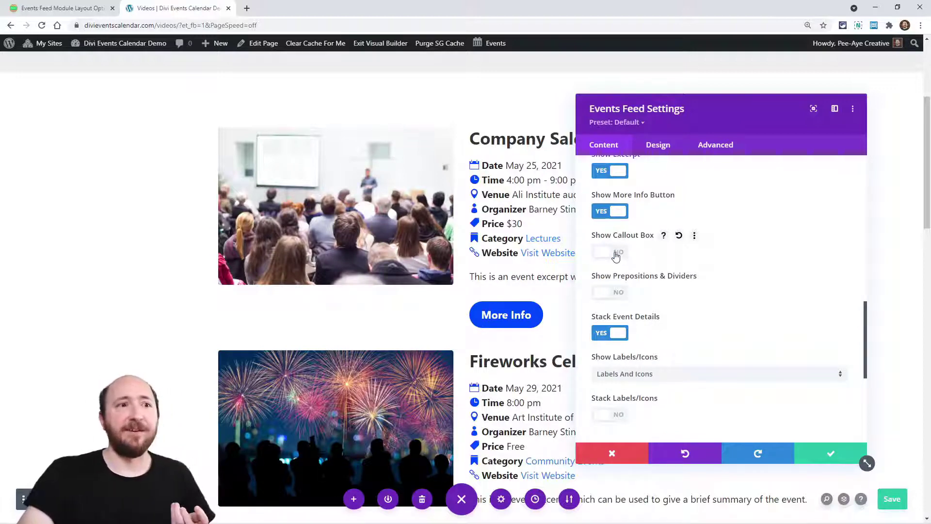
{"action": "left_click", "coordinate": [609, 252]}
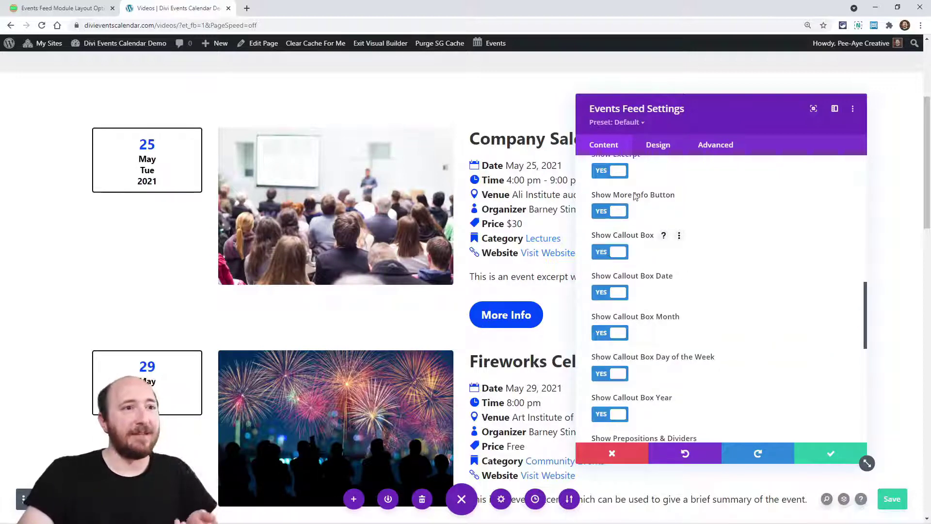
Keep the Callout, Image, Details list type and change the events layout from List to Cover.
{"action": "left_click", "coordinate": [652, 151]}
{"action": "left_click", "coordinate": [636, 204]}
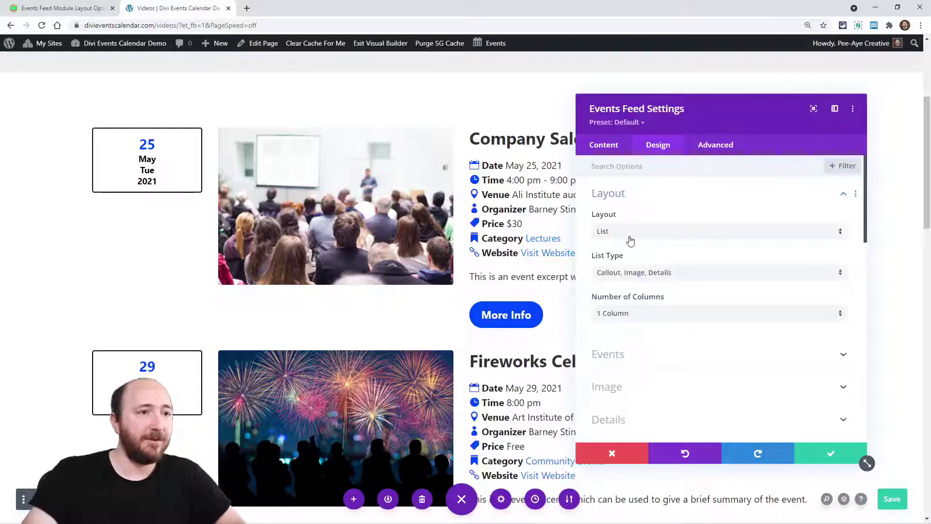
{"action": "left_click", "coordinate": [635, 274]}
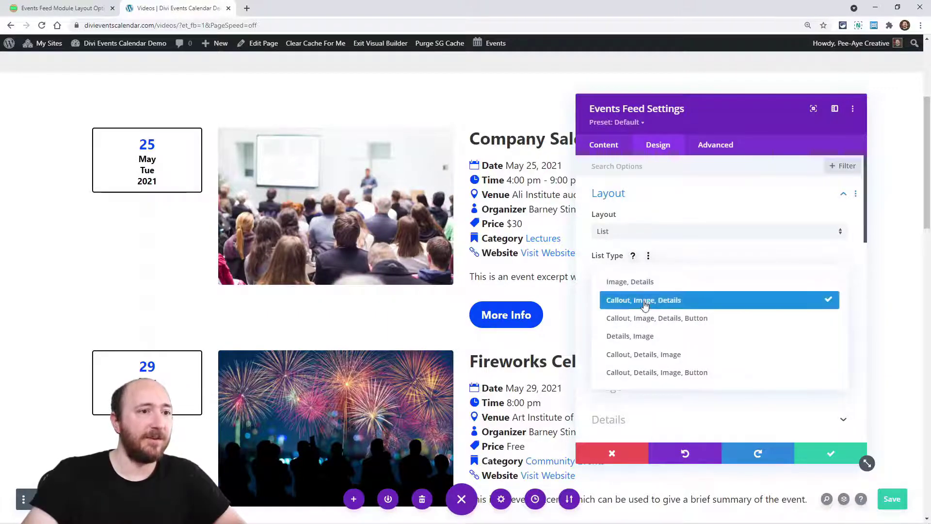
{"action": "left_click", "coordinate": [644, 299]}
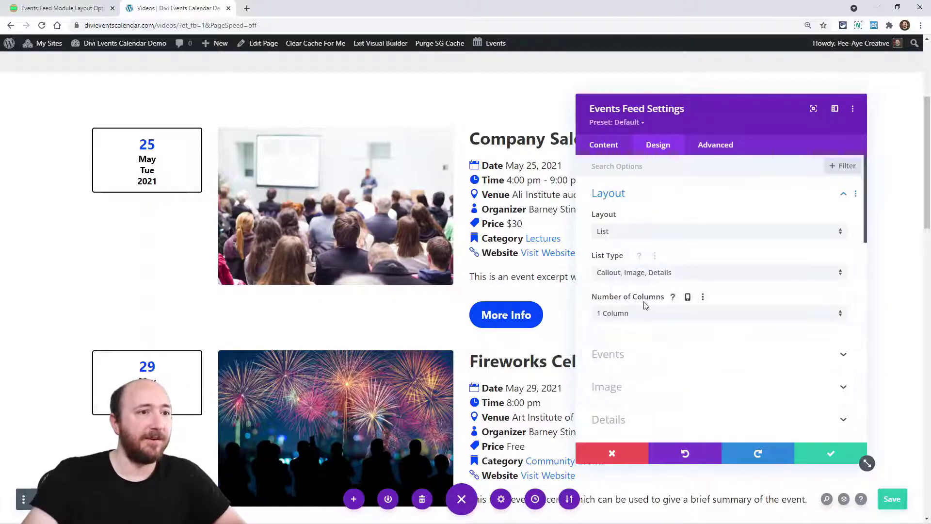
{"action": "left_click", "coordinate": [626, 234]}
{"action": "left_click", "coordinate": [631, 278]}
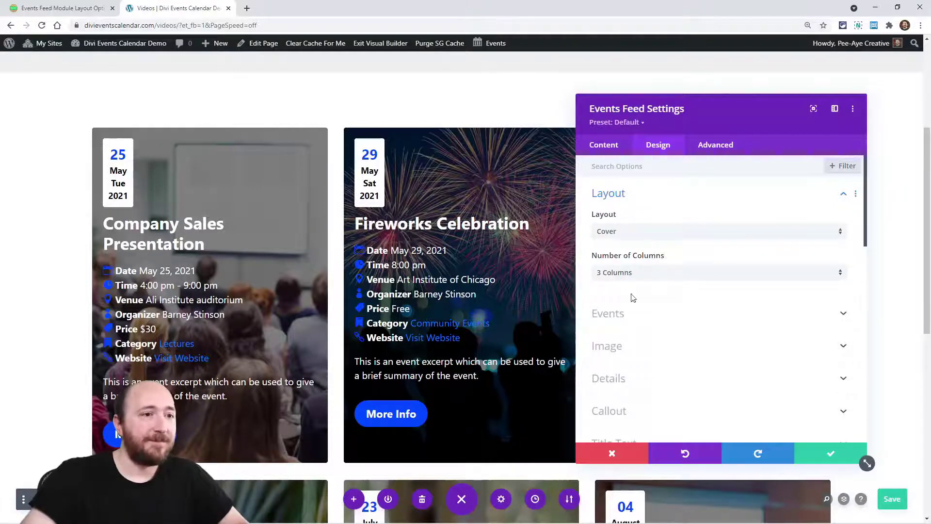
Switch the image overlay of the Cover layout off and on again.
{"action": "left_click", "coordinate": [611, 346]}
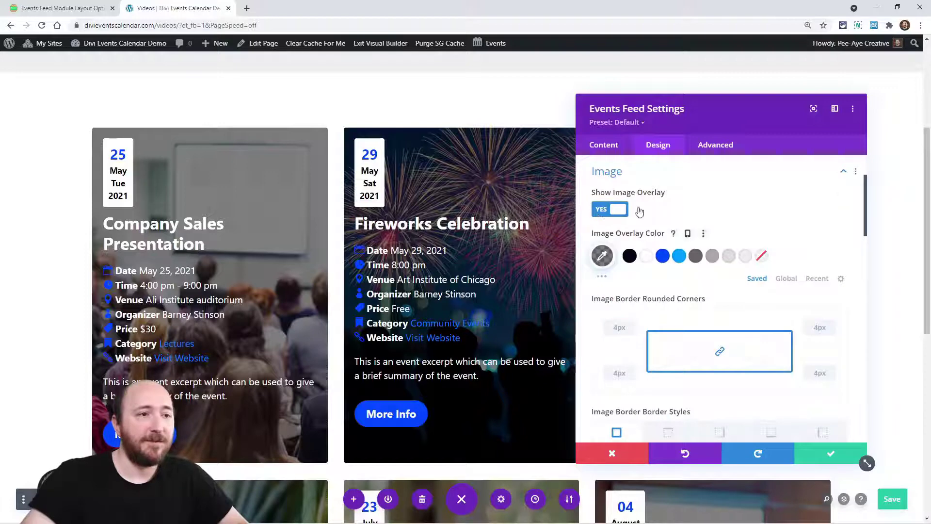
{"action": "left_click", "coordinate": [612, 212]}
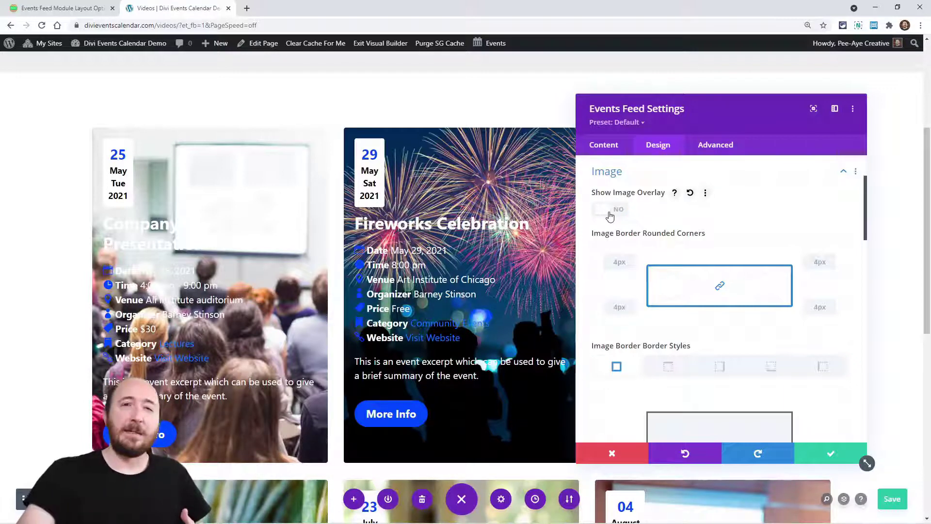
{"action": "left_click", "coordinate": [610, 210]}
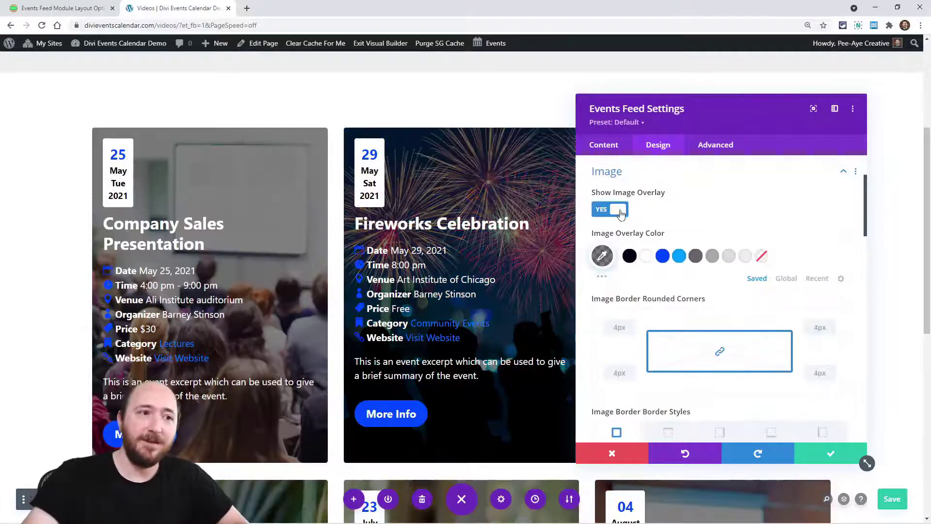
Darken the image overlay color to rgba(0,0,0,0.86) and toggle the overlay off and on to compare.
{"action": "left_click", "coordinate": [605, 260]}
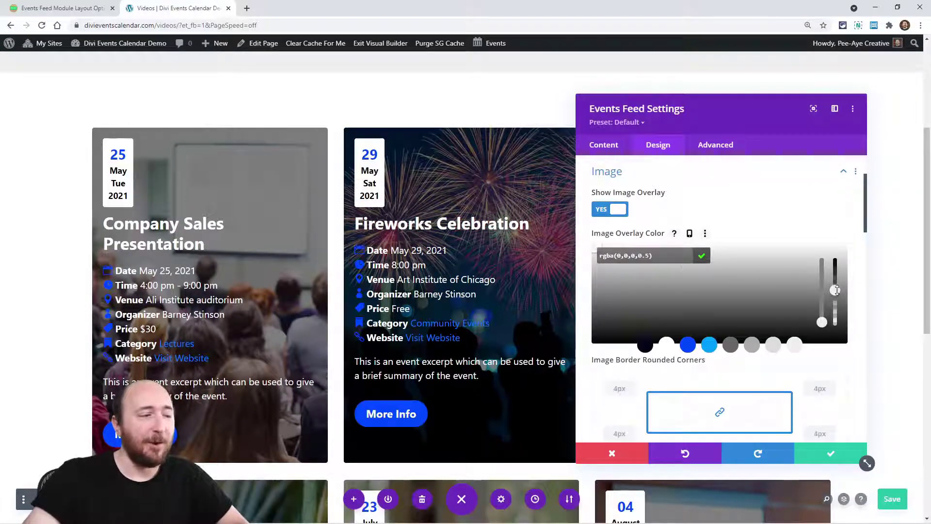
{"action": "left_click_drag", "start_coordinate": [836, 290], "coordinate": [841, 276]}
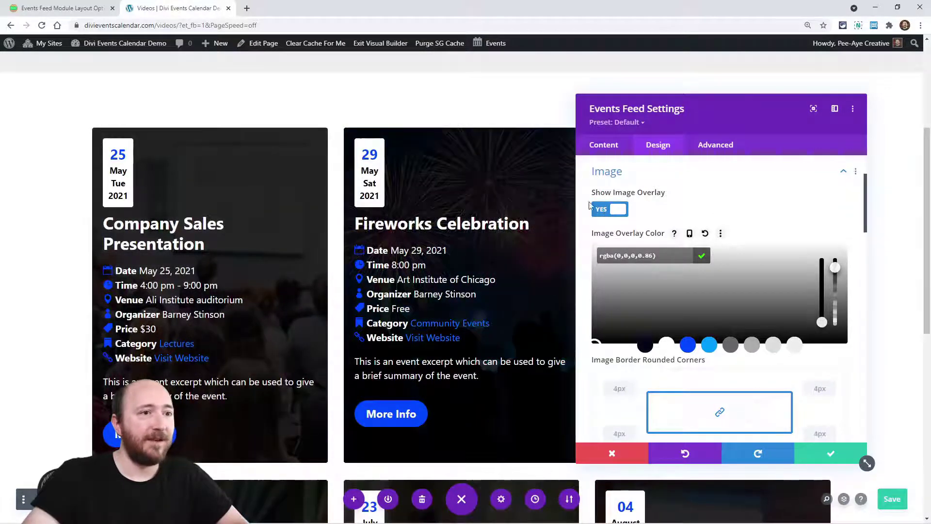
{"action": "left_click", "coordinate": [625, 209]}
{"action": "left_click", "coordinate": [617, 212]}
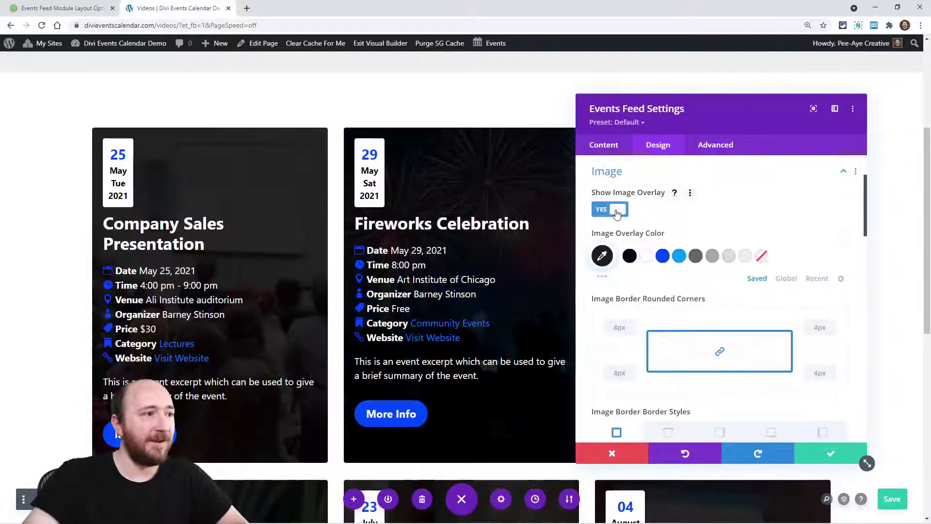
Reset the image overlay color to its default, keeping the Cover layout.
{"action": "scroll", "coordinate": [623, 233], "scroll_direction": "up", "scroll_amount": 3}
{"action": "left_click", "coordinate": [626, 266]}
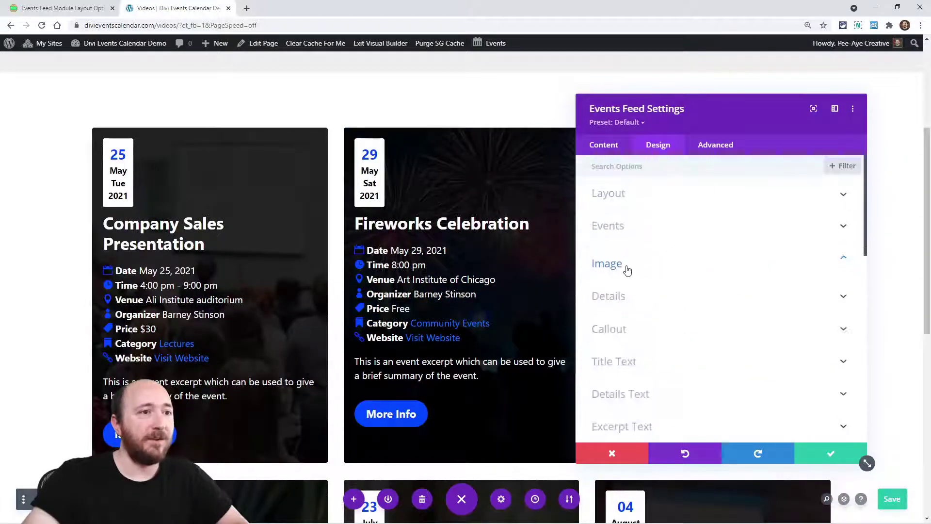
{"action": "left_click", "coordinate": [630, 204]}
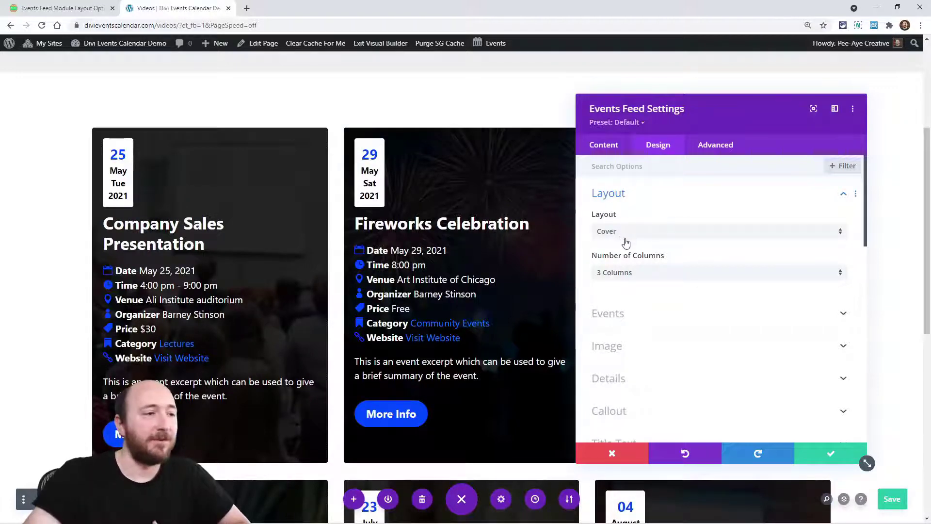
{"action": "left_click", "coordinate": [614, 233]}
{"action": "left_click", "coordinate": [682, 212]}
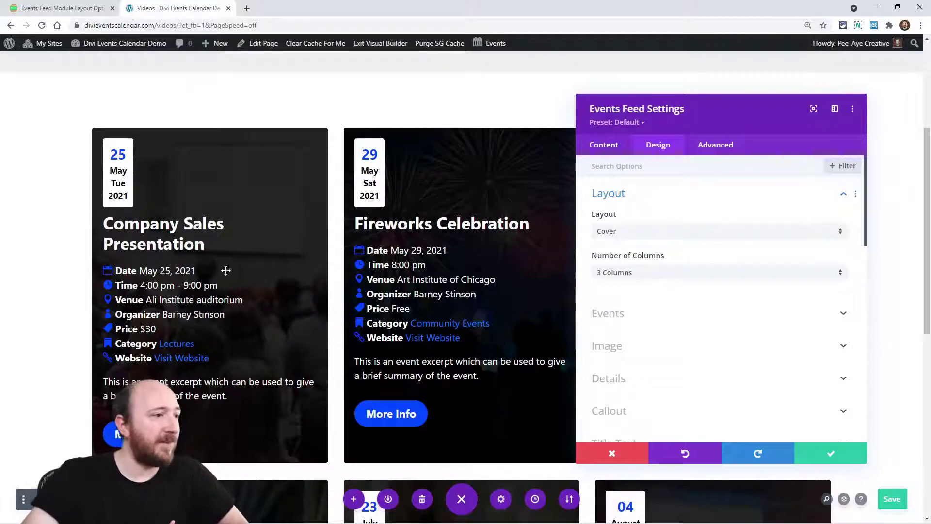
{"action": "left_click", "coordinate": [610, 346]}
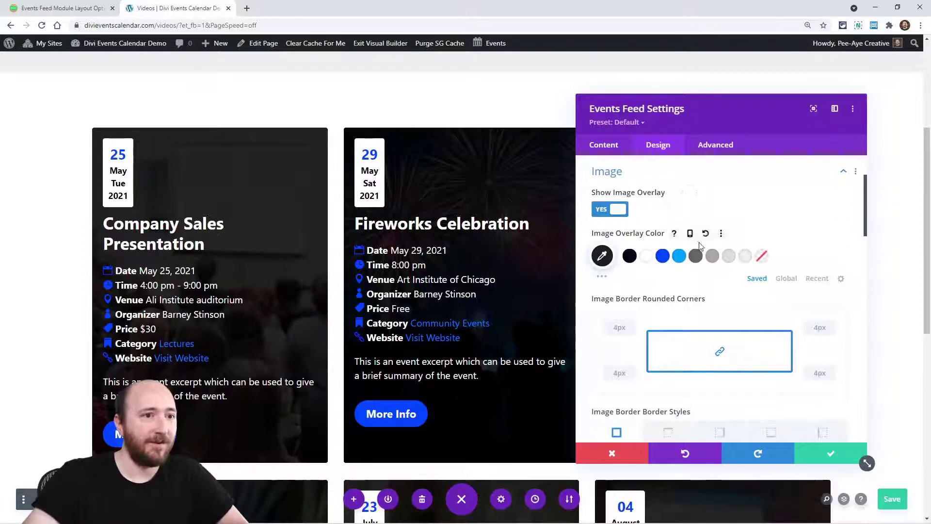
{"action": "left_click", "coordinate": [705, 233]}
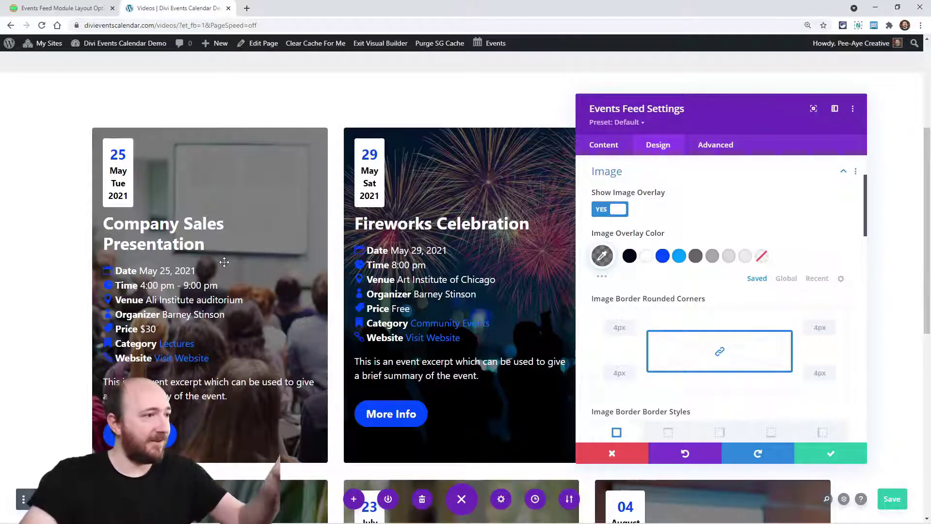
Hide the day of the week and the year in the callout box of the Cover layout.
{"action": "left_click", "coordinate": [603, 145]}
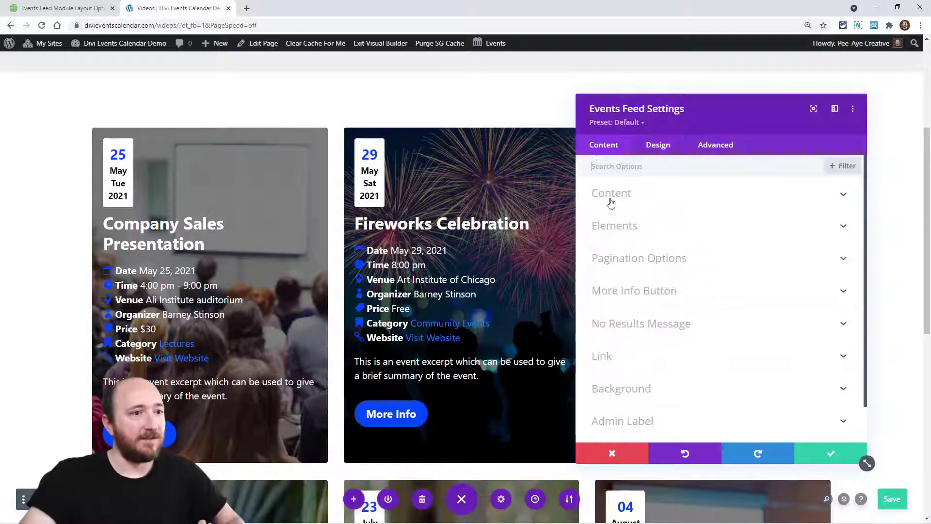
{"action": "left_click", "coordinate": [614, 226]}
{"action": "scroll", "coordinate": [642, 291], "scroll_direction": "down", "scroll_amount": 8}
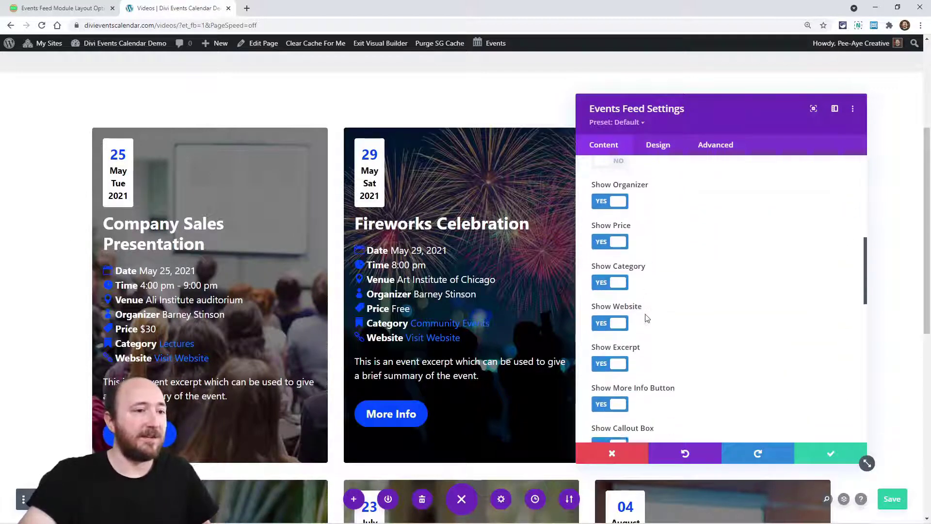
{"action": "scroll", "coordinate": [648, 324], "scroll_direction": "down", "scroll_amount": 3}
{"action": "left_click", "coordinate": [606, 276]}
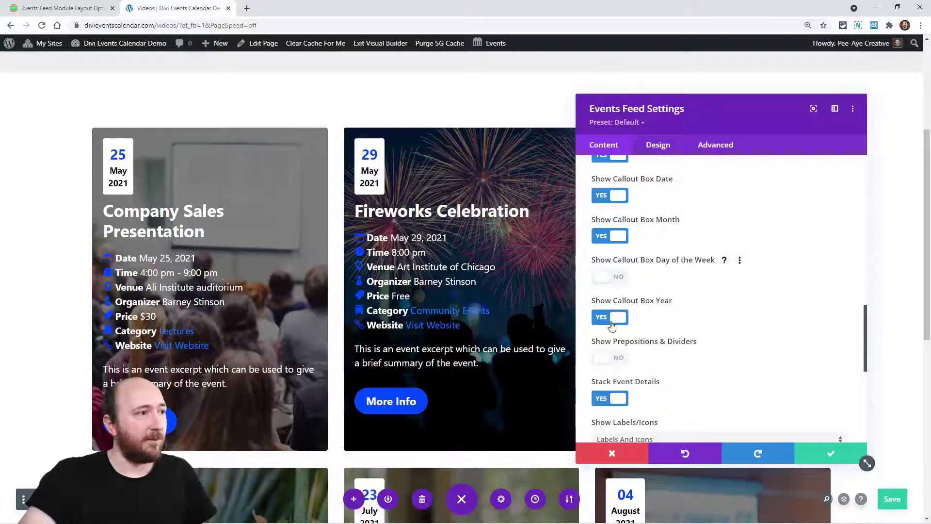
{"action": "left_click", "coordinate": [596, 316]}
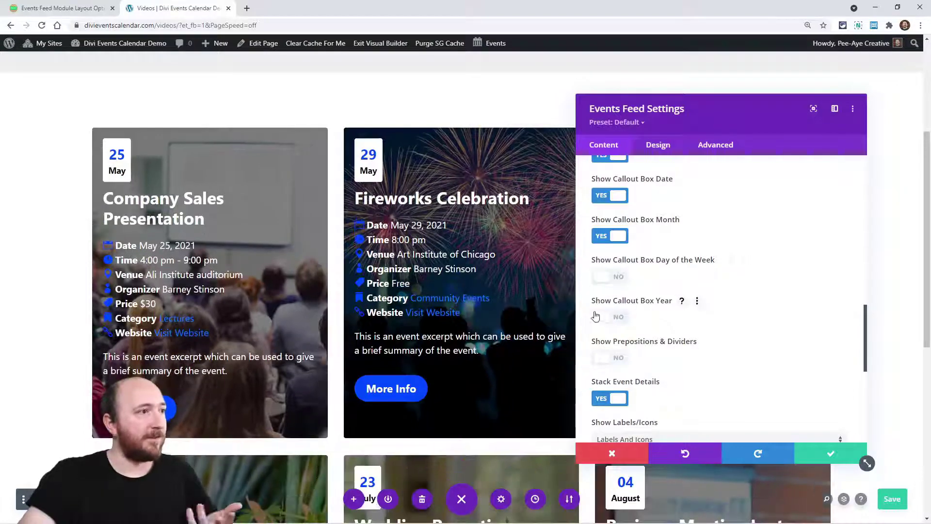
Try hiding the callout box date and the whole callout box, restoring both.
{"action": "left_click", "coordinate": [602, 200]}
{"action": "scroll", "coordinate": [615, 222], "scroll_direction": "up", "scroll_amount": 1}
{"action": "left_click", "coordinate": [608, 204]}
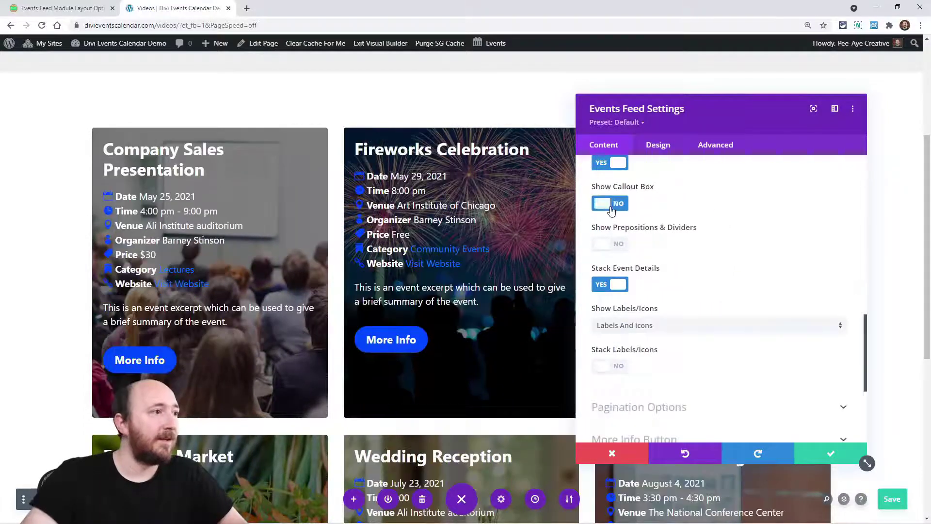
{"action": "left_click", "coordinate": [609, 205]}
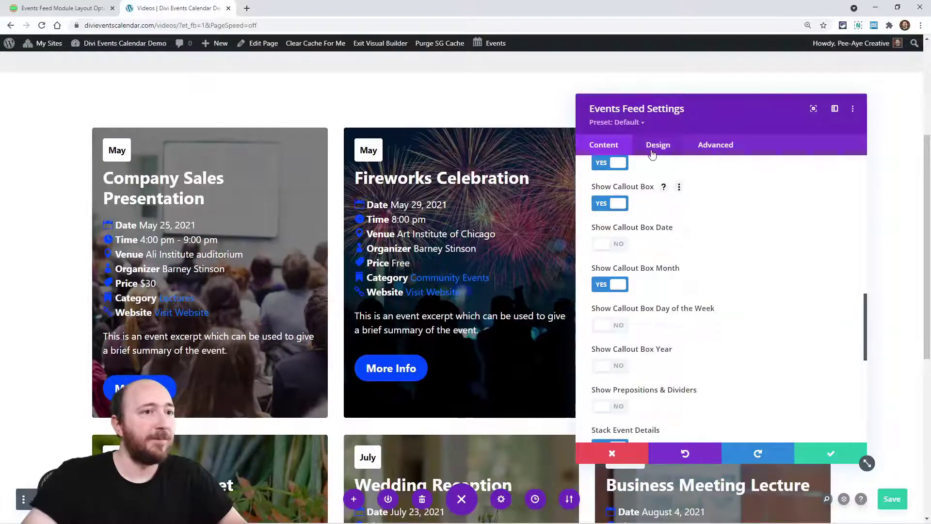
{"action": "left_click", "coordinate": [607, 249]}
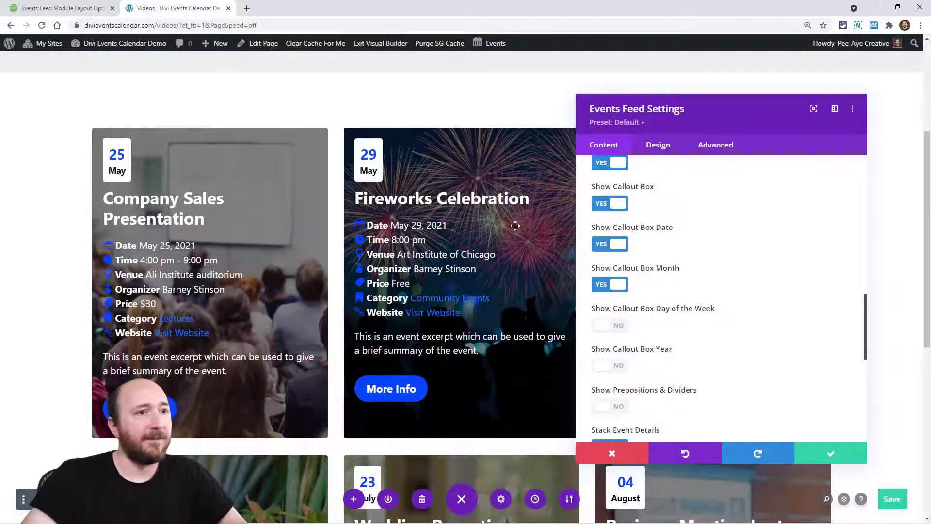
Switch the events layout to Grid and back to Cover.
{"action": "left_click", "coordinate": [656, 146]}
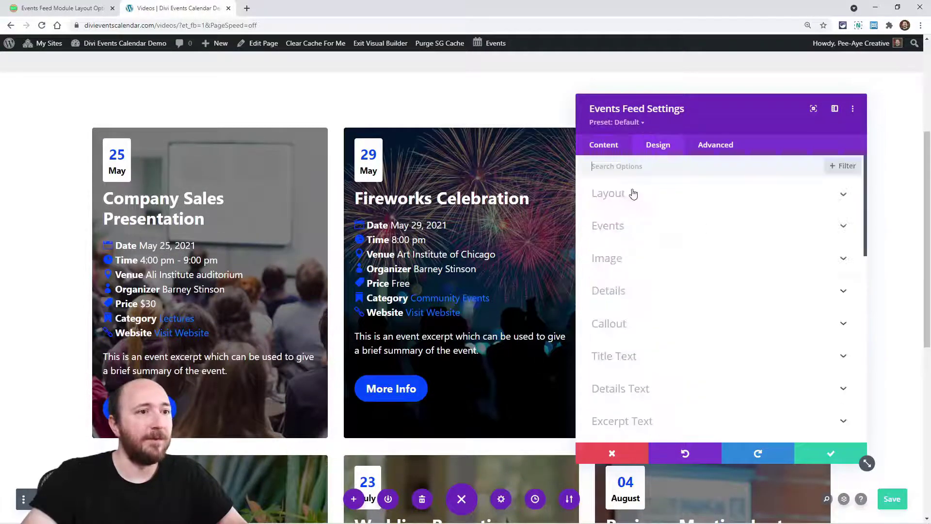
{"action": "left_click", "coordinate": [629, 234]}
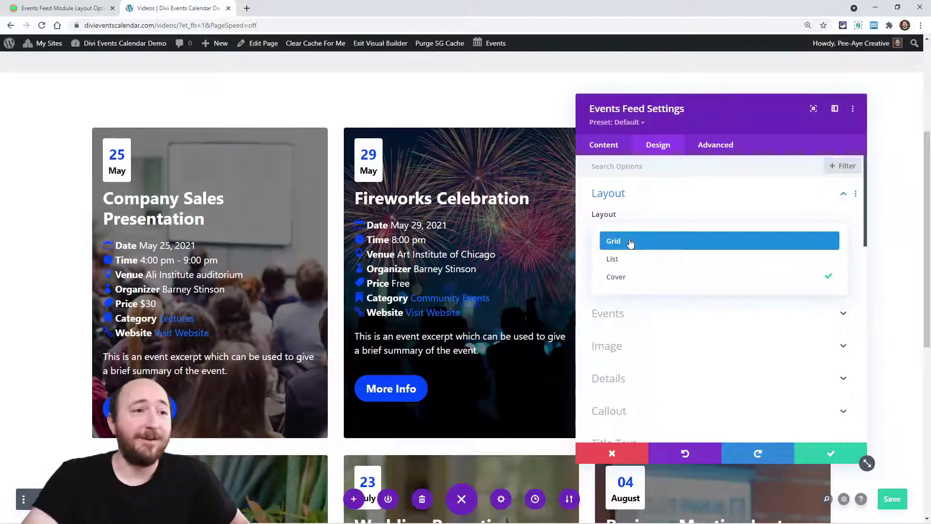
{"action": "left_click", "coordinate": [630, 242]}
{"action": "left_click", "coordinate": [628, 234]}
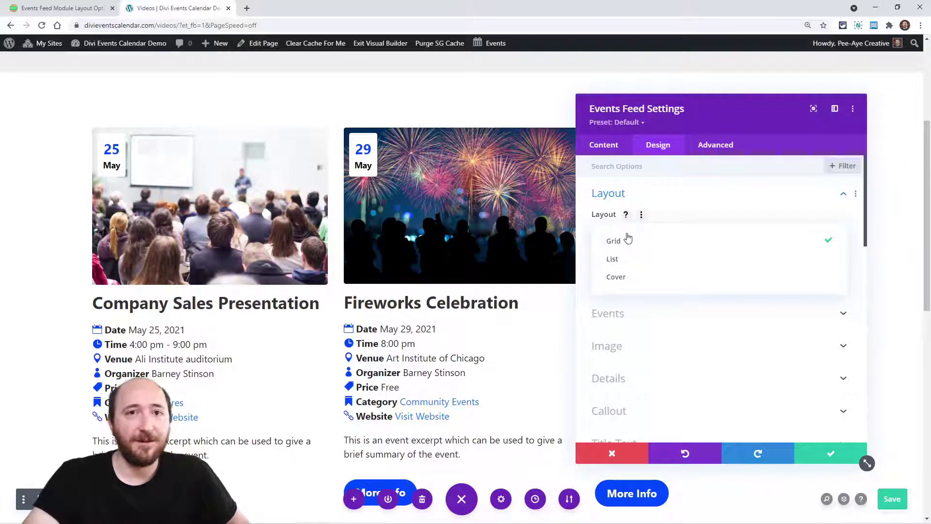
{"action": "left_click", "coordinate": [628, 277]}
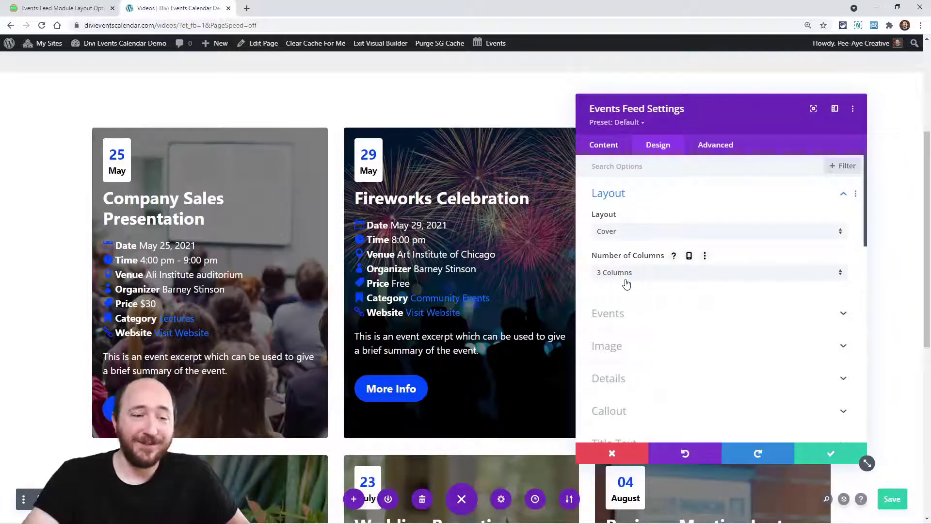
View the column choices for the Cover layout, try the List layout, and set the events layout to Grid.
{"action": "left_click", "coordinate": [621, 276]}
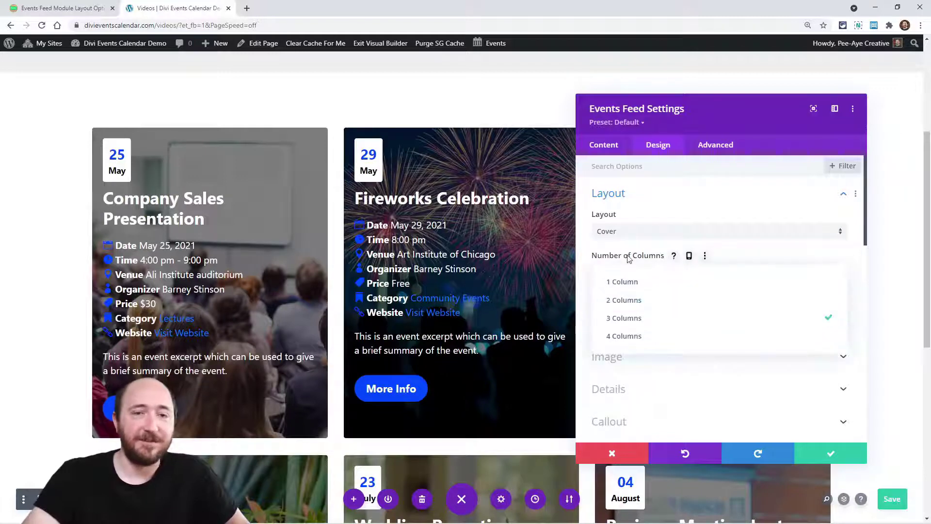
{"action": "left_click", "coordinate": [641, 233]}
{"action": "left_click", "coordinate": [624, 258]}
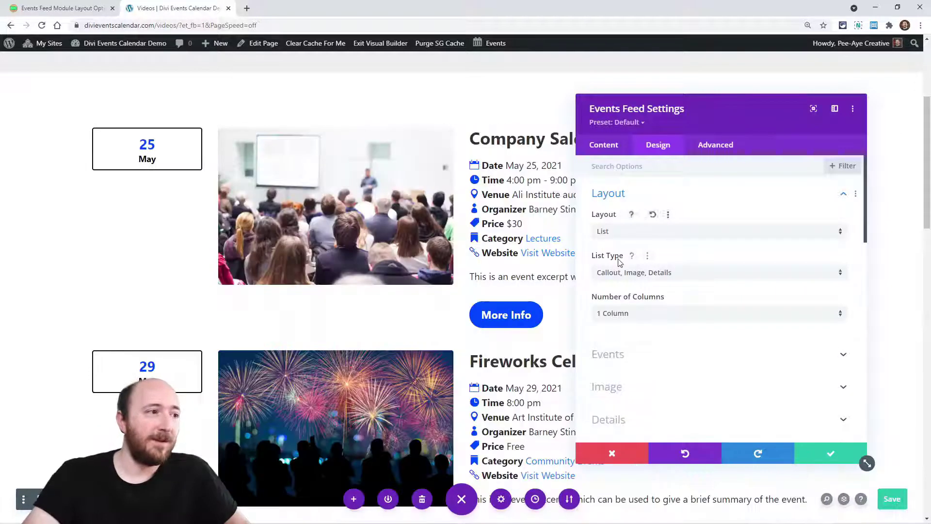
{"action": "left_click", "coordinate": [612, 232]}
{"action": "left_click", "coordinate": [621, 242]}
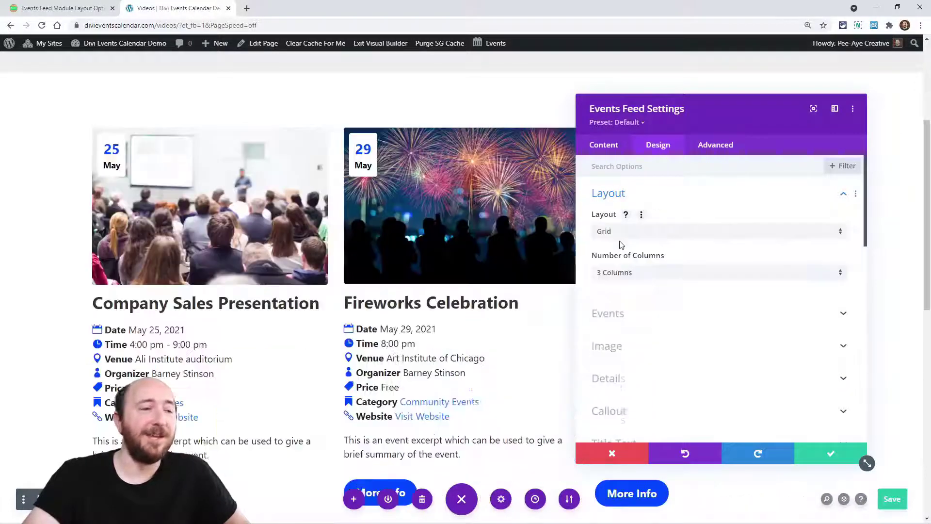